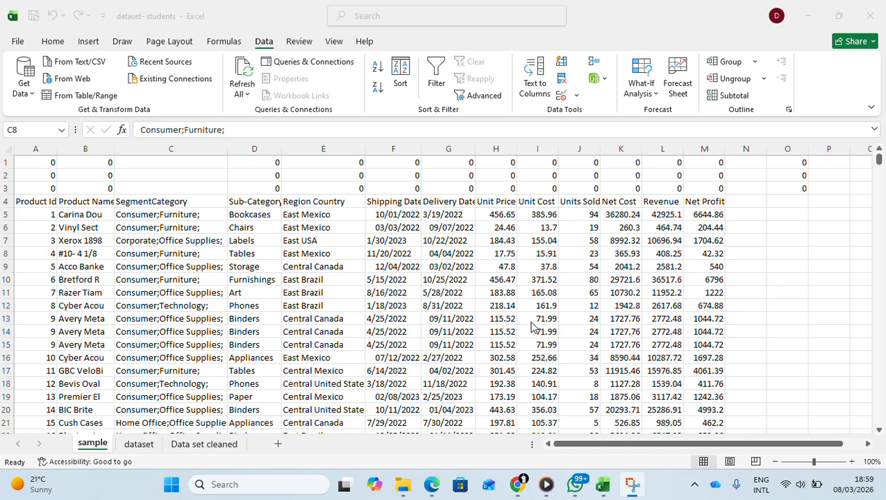
- Look through the product records on the sample sheet, including the rows above the headers
scroll(250, 271, "down", 3)
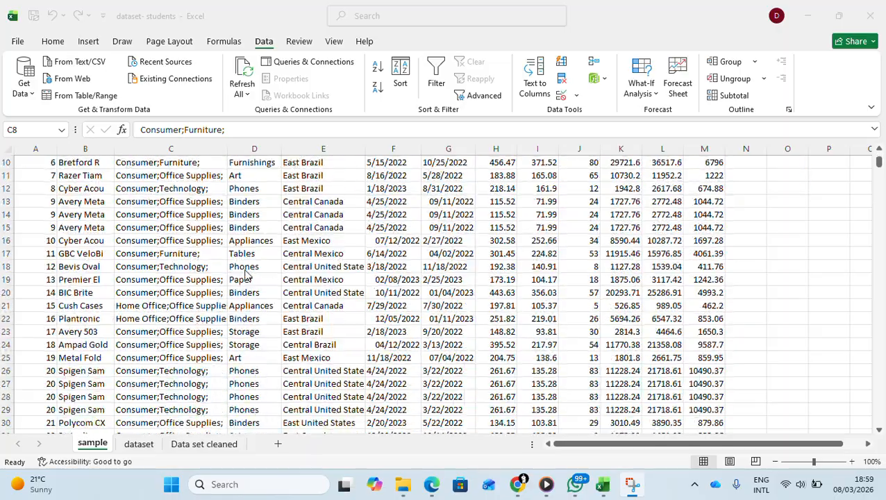
scroll(246, 275, "down", 20)
scroll(274, 278, "up", 20)
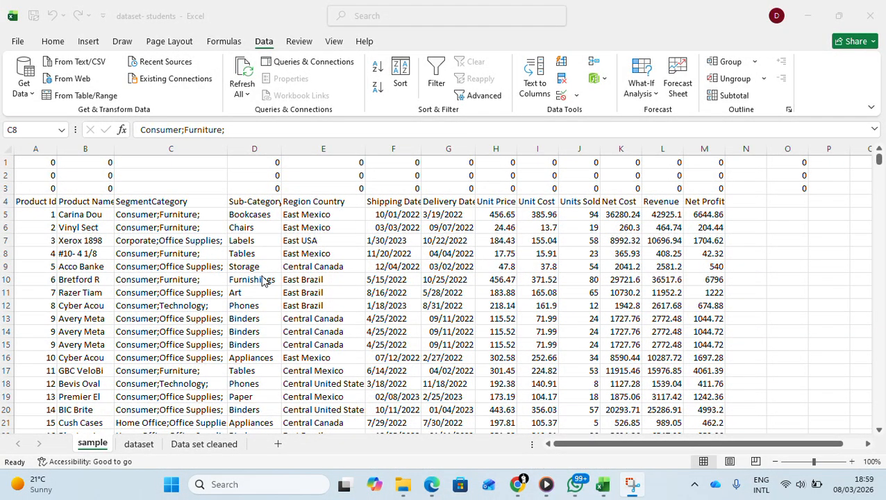
scroll(264, 279, "down", 2)
scroll(264, 279, "up", 2)
scroll(89, 208, "down", 2)
scroll(89, 209, "up", 2)
left_click(94, 331)
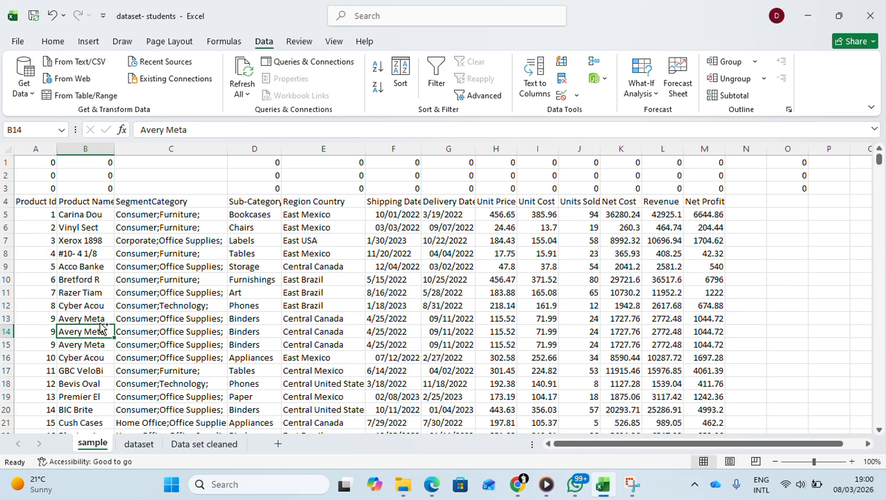
key("Delete")
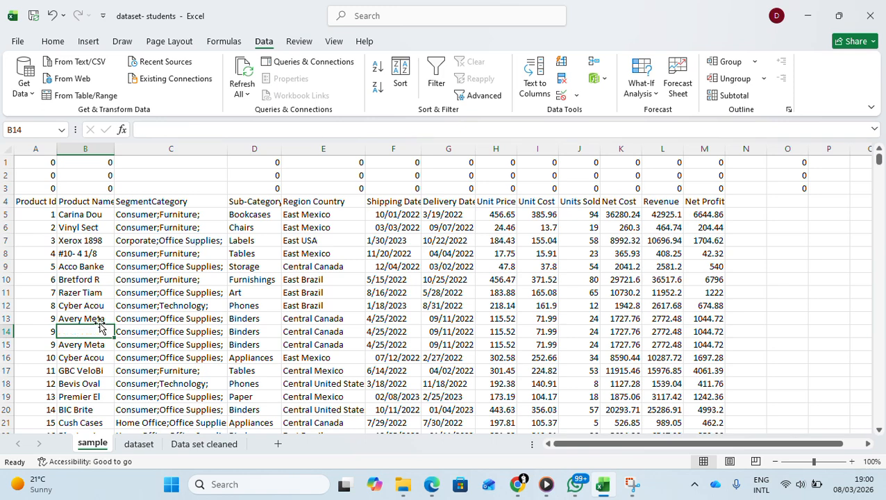
key("ctrl+z")
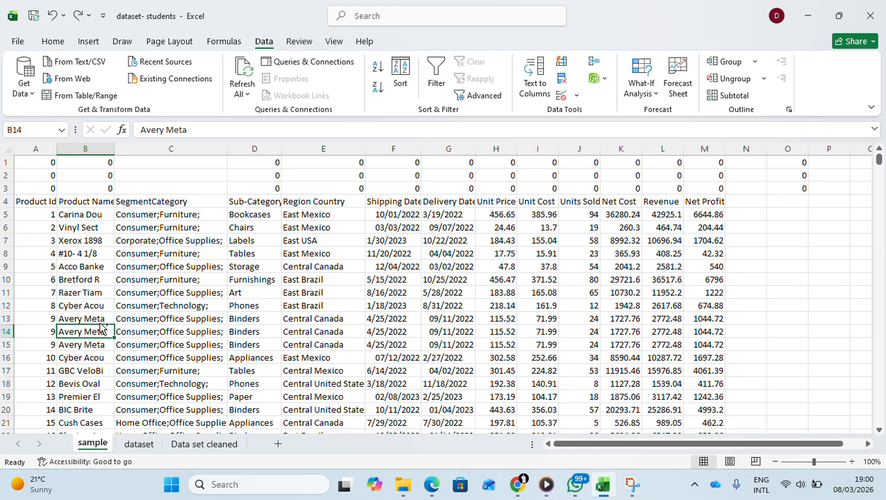
- Examine the records sharing product ID 9 for duplicates, comparing them with the neighbouring rows
left_click(212, 357)
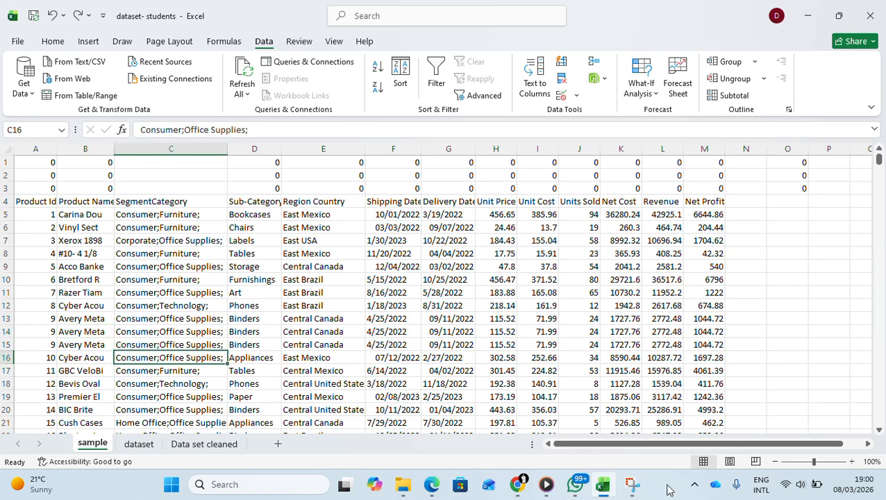
left_click(851, 460)
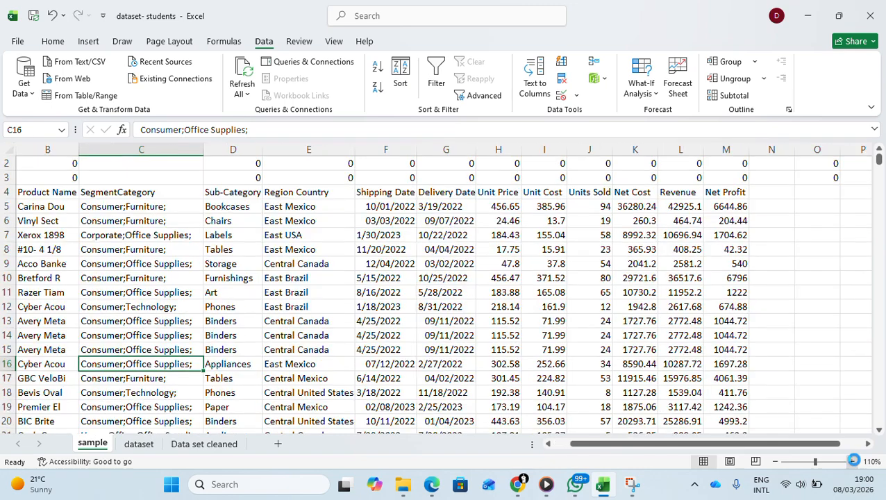
left_click(851, 461)
scroll(426, 329, "down", 2)
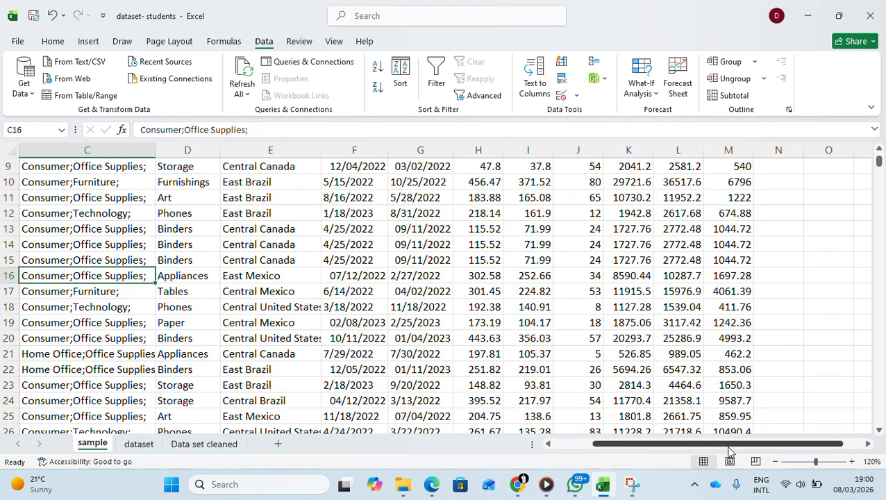
left_click_drag(730, 451, 625, 451)
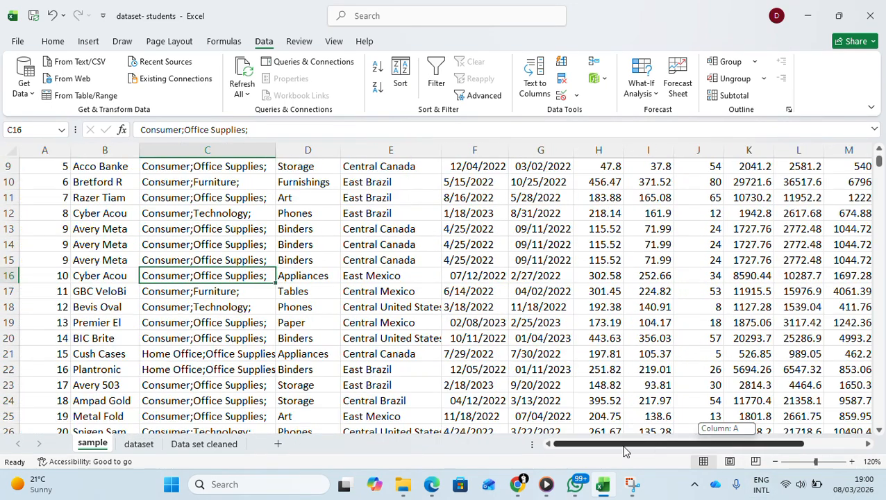
left_click(107, 260)
left_click(67, 258)
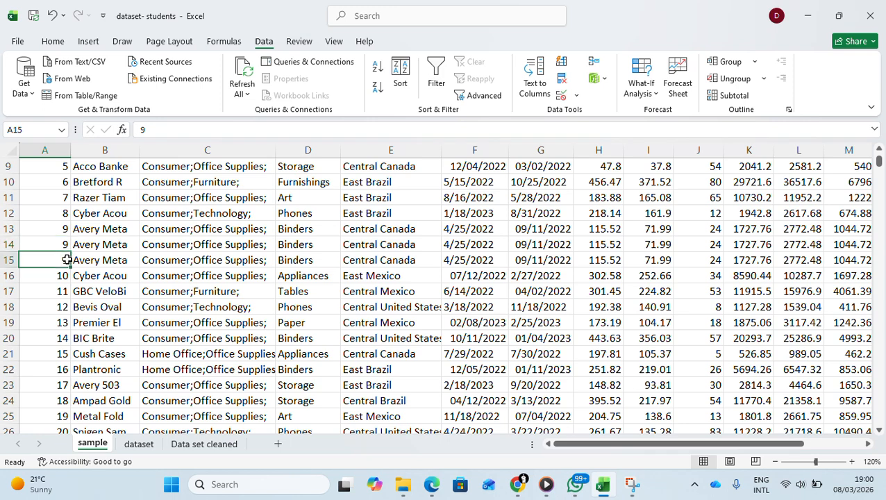
left_click(103, 272)
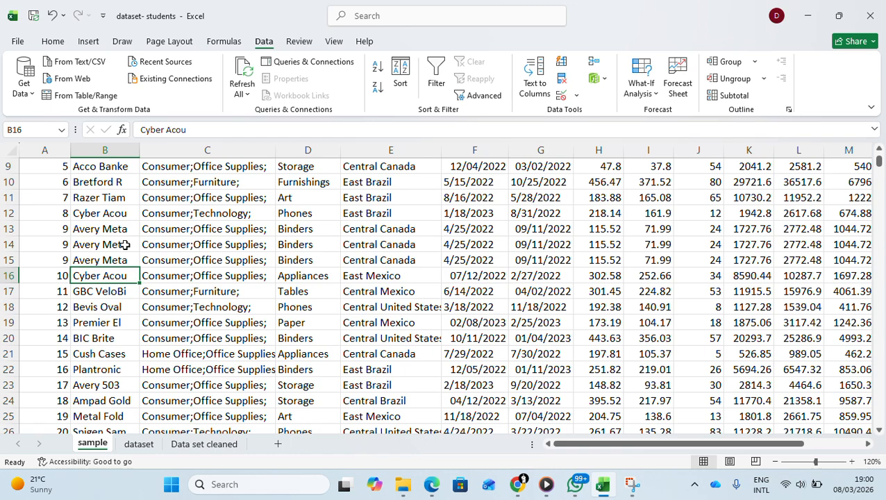
scroll(137, 257, "up", 2)
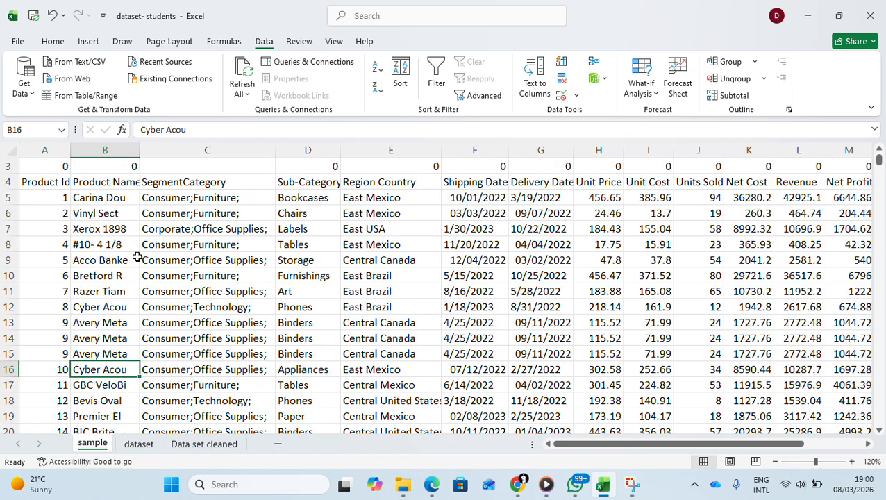
scroll(137, 257, "down", 2)
scroll(152, 259, "up", 3)
- Examine how segment and category values are combined in the SegmentCategory column
left_click(174, 258)
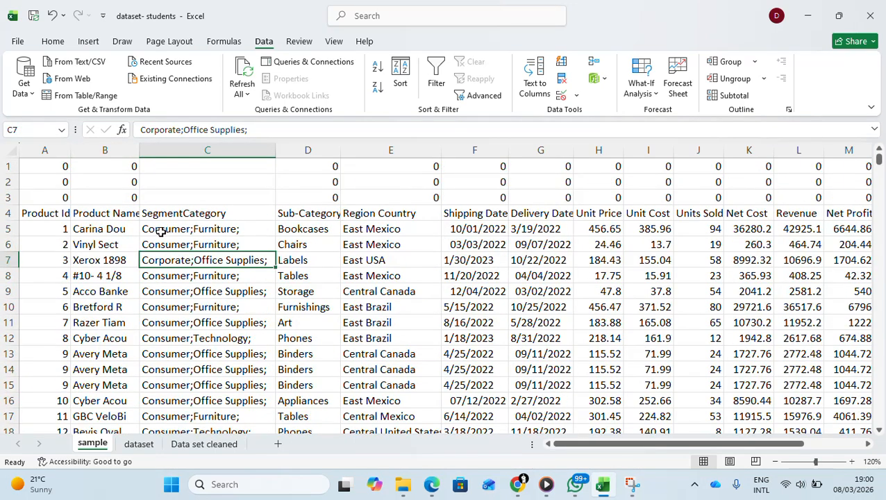
left_click(161, 232)
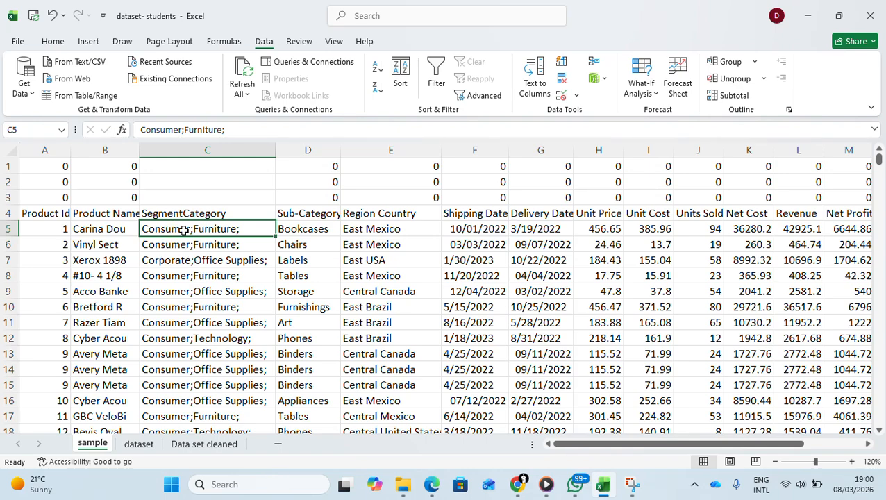
scroll(204, 253, "down", 4)
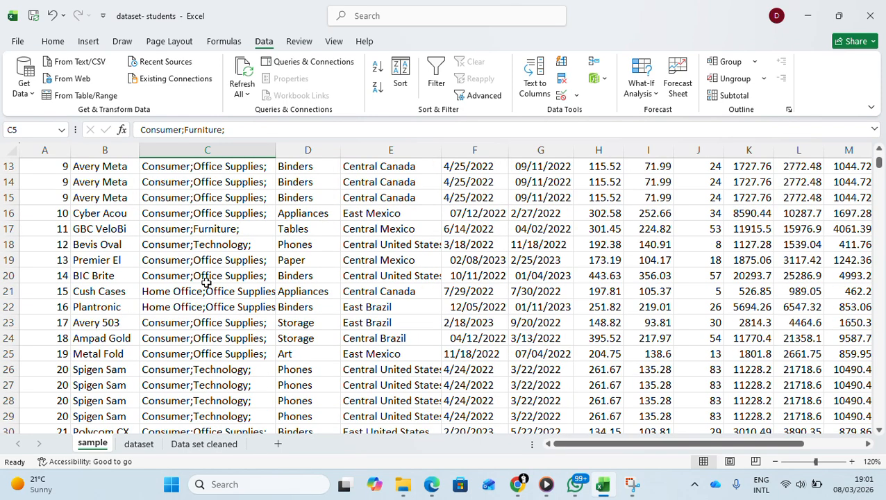
scroll(206, 283, "up", 4)
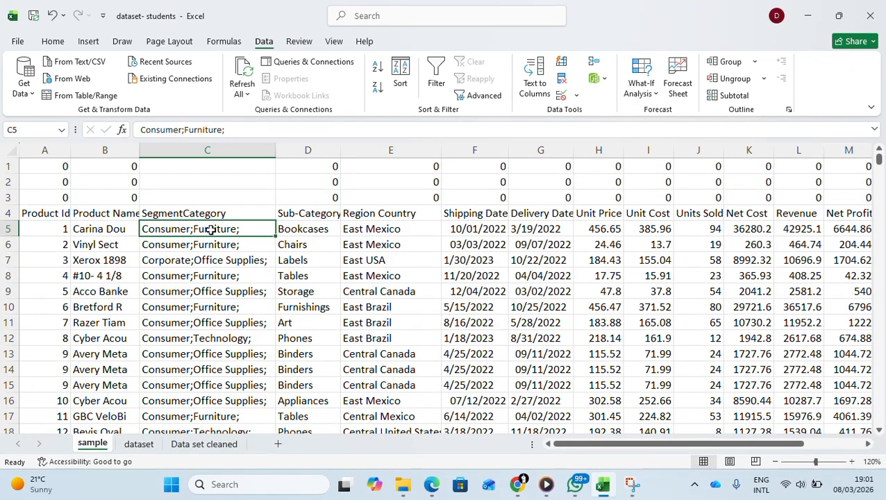
scroll(291, 284, "down", 6)
scroll(283, 292, "up", 6)
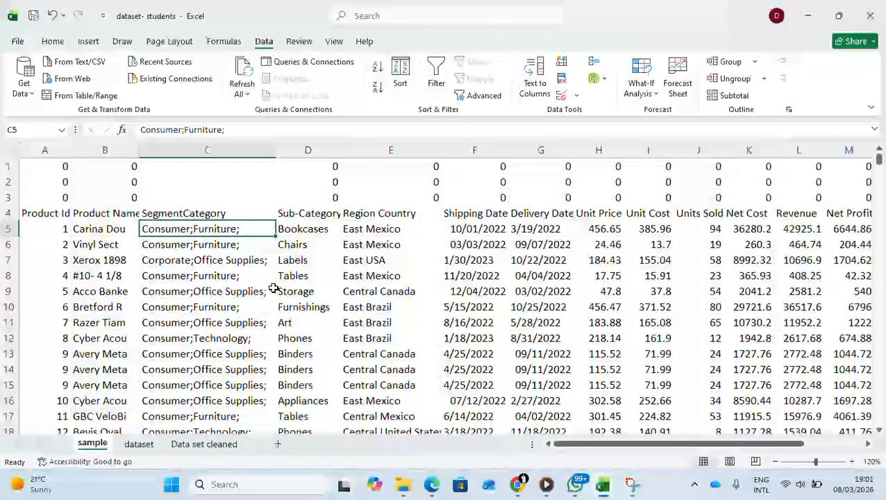
scroll(262, 260, "down", 2)
scroll(379, 270, "up", 2)
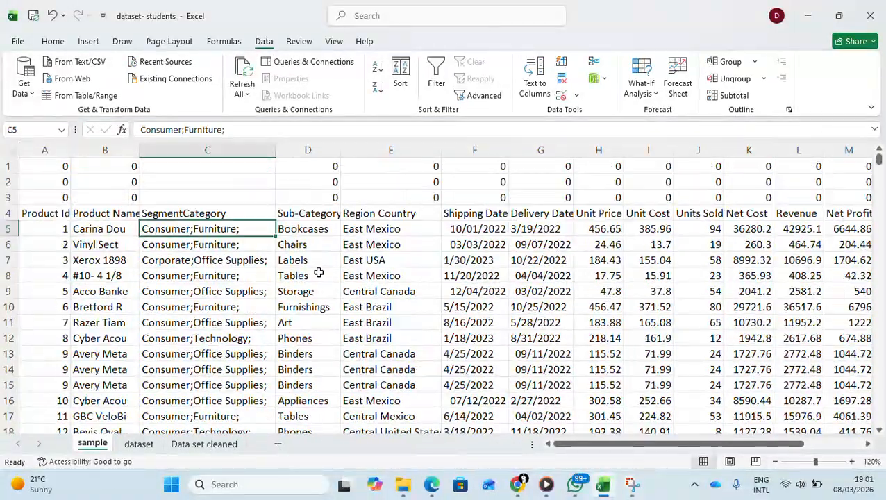
- Examine how regions and countries are written in the Region Country column
left_click(378, 261)
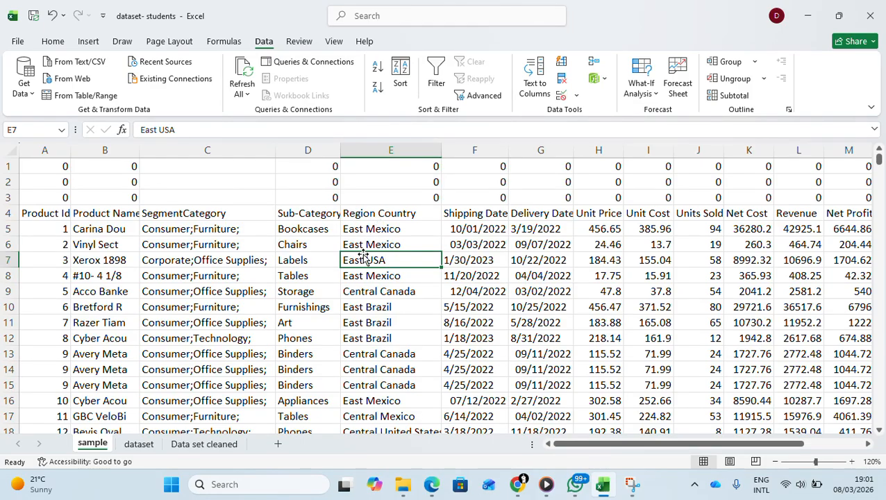
scroll(362, 254, "down", 2)
scroll(364, 253, "up", 1)
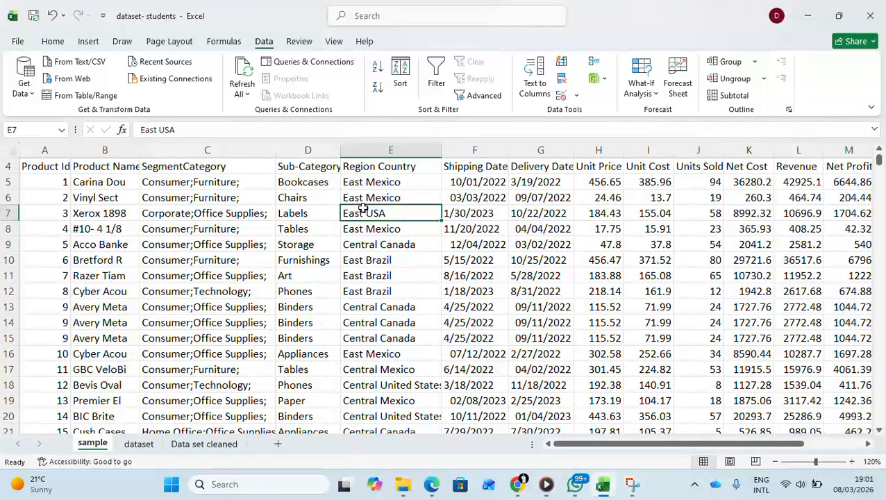
scroll(375, 257, "up", 1)
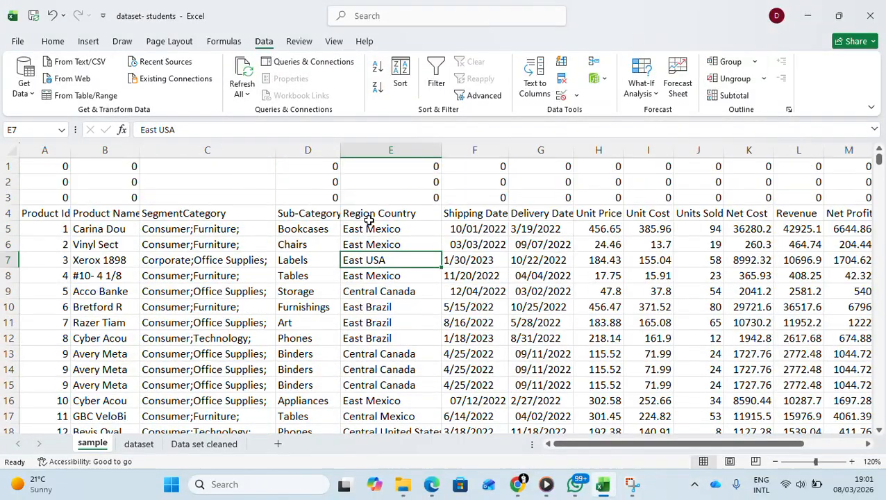
scroll(354, 271, "down", 1)
scroll(368, 256, "up", 1)
left_click(316, 335)
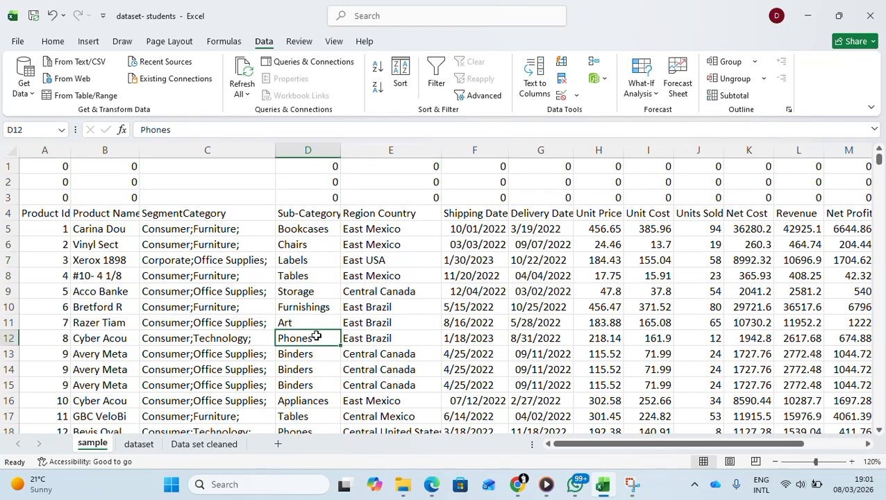
- Delete the three rows of zeros above the header row
left_click(775, 462)
left_click(775, 462)
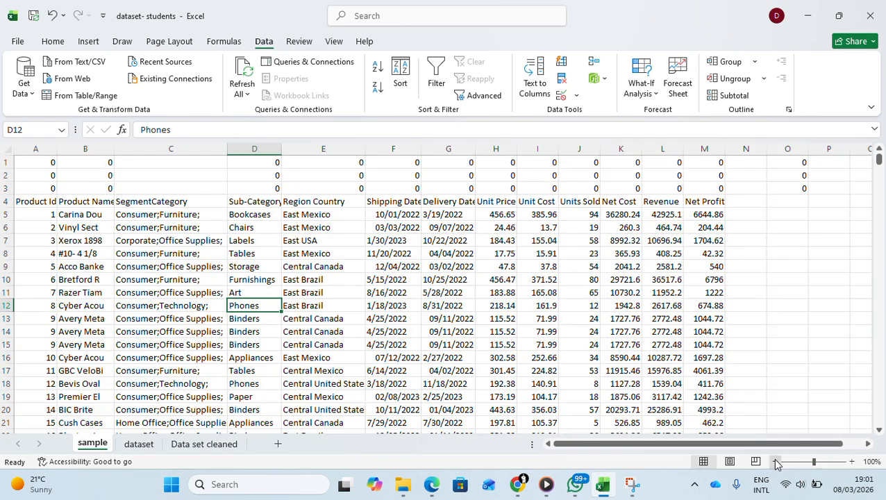
left_click(88, 240)
left_click_drag(23, 195, 6, 163)
left_click(39, 186)
right_click(11, 177)
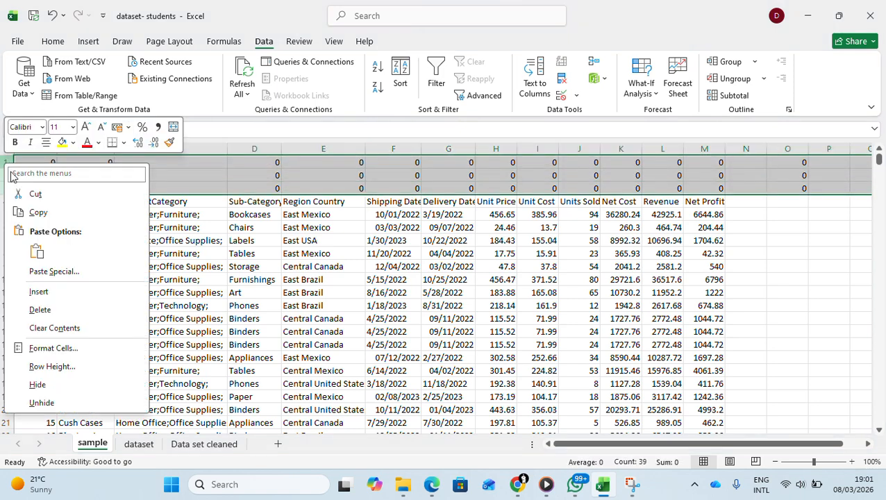
left_click(47, 311)
left_click(121, 265)
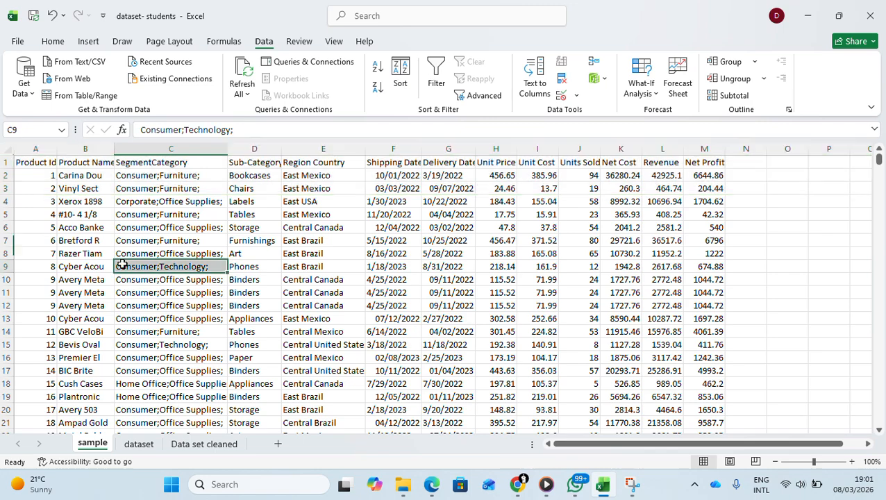
- Review the header row and the semicolon-separated entries in the SegmentCategory column, dismissing the message notification
left_click_drag(31, 166, 71, 171)
left_click(173, 242)
scroll(291, 313, "down", 2)
scroll(291, 314, "up", 2)
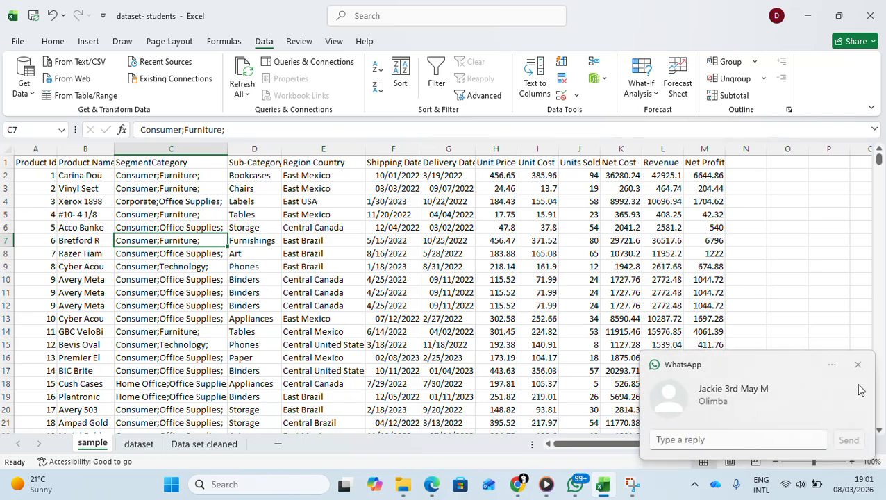
left_click(858, 365)
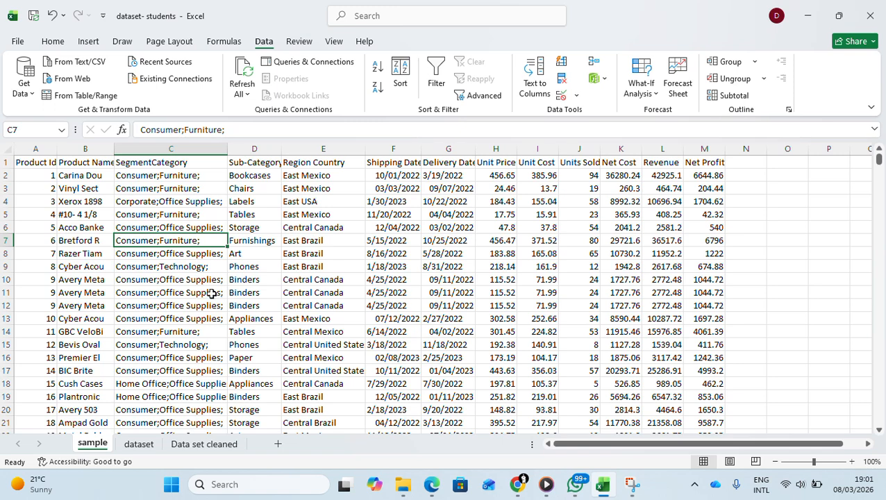
left_click(142, 300)
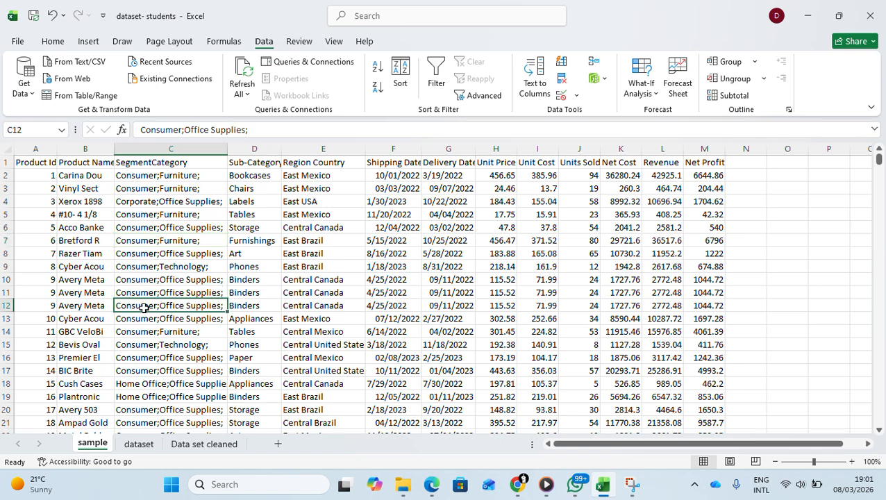
left_click(146, 174)
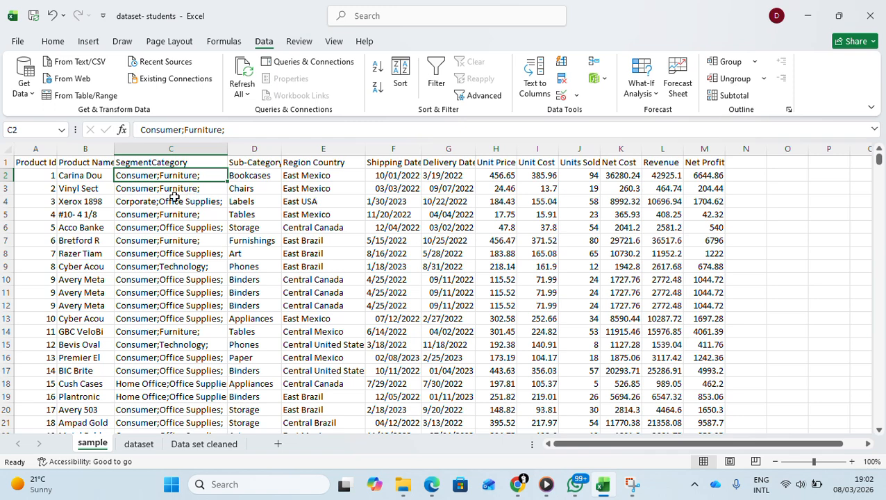
left_click(204, 276)
left_click(291, 232)
left_click(214, 265)
left_click(200, 177)
left_click(262, 243)
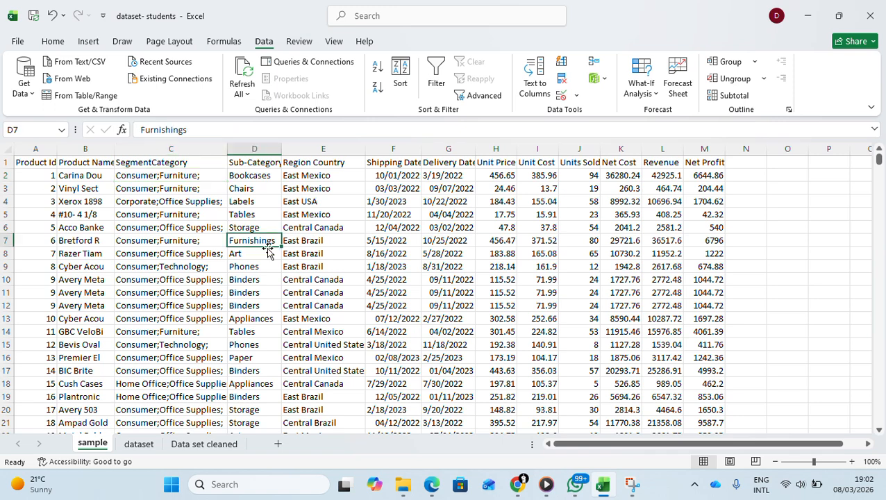
- Insert an empty column between SegmentCategory and Sub-Category
left_click(254, 147)
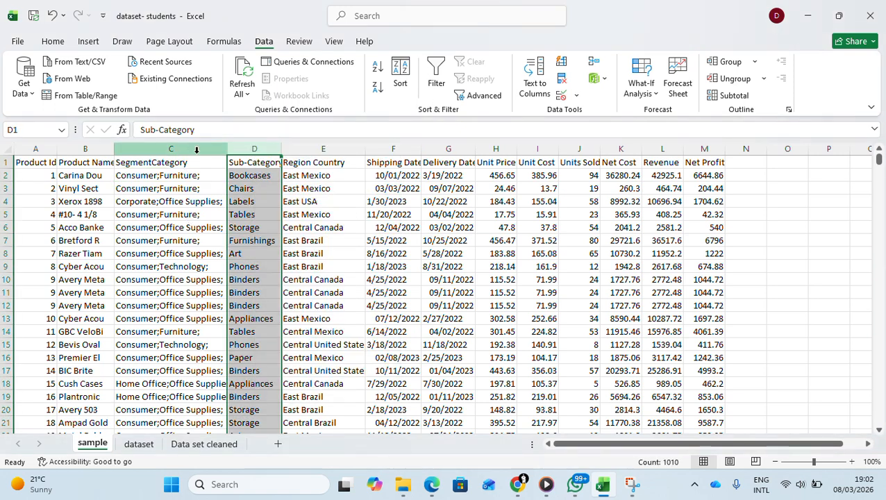
right_click(249, 149)
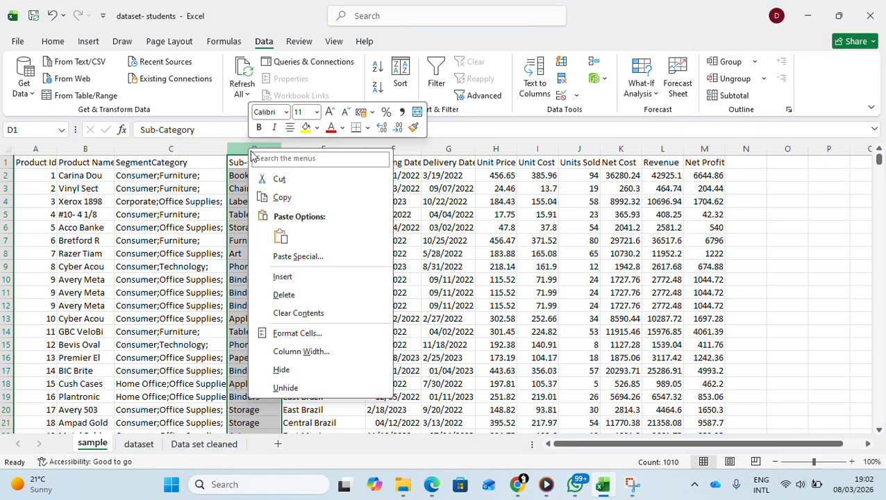
left_click(283, 276)
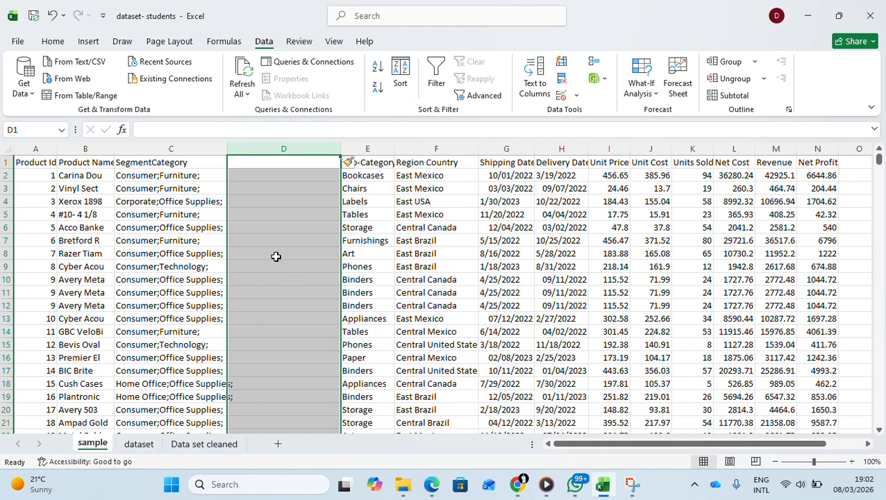
left_click(277, 255)
- Examine how segment and category are combined with semicolons in the SegmentCategory column
left_click(174, 231)
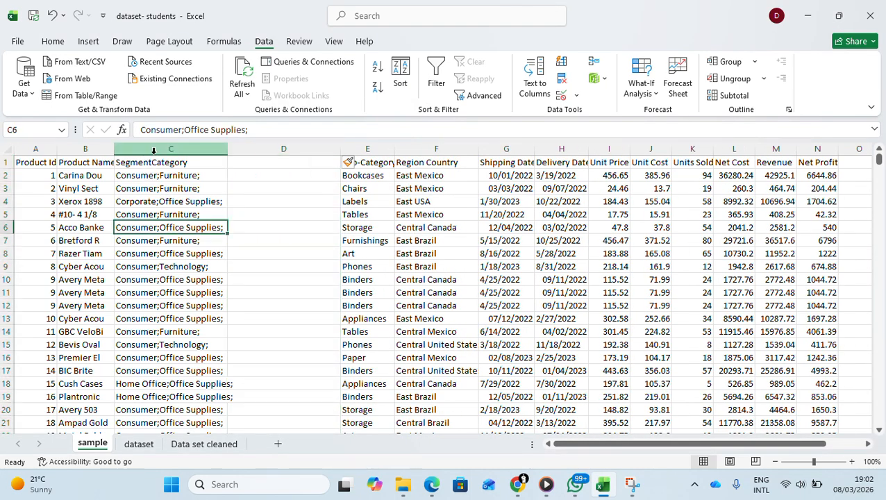
left_click(153, 150)
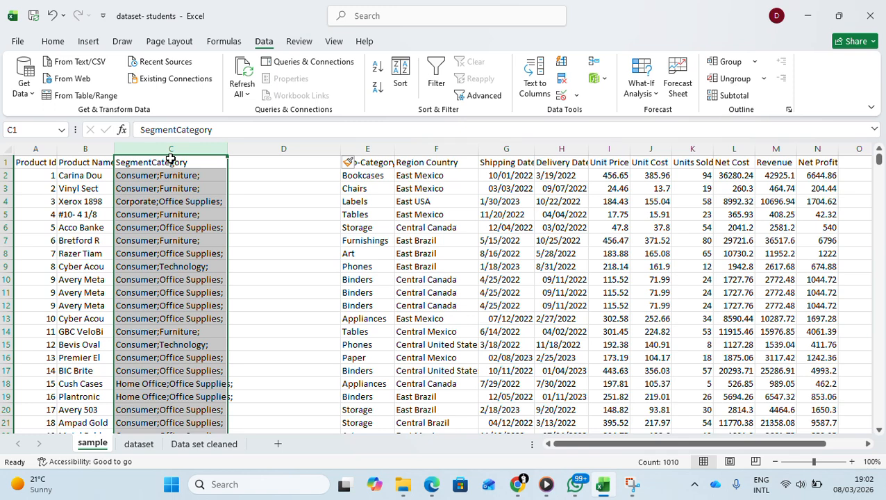
left_click(198, 264)
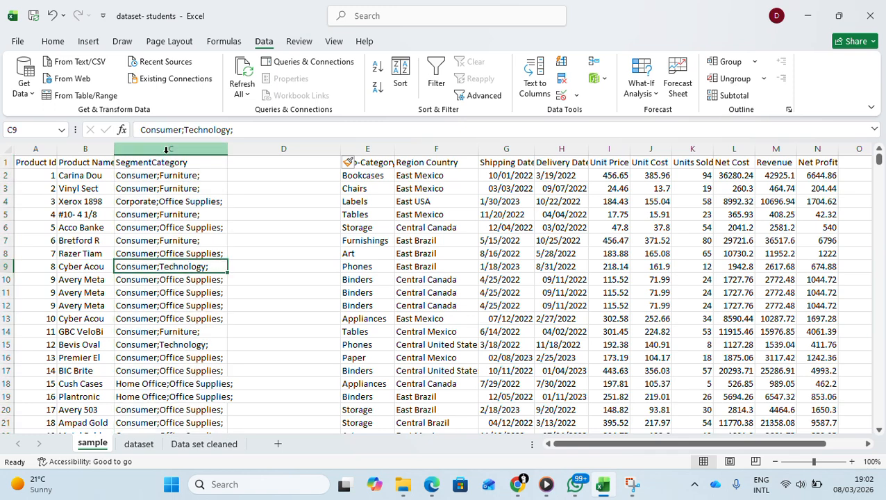
left_click(166, 149)
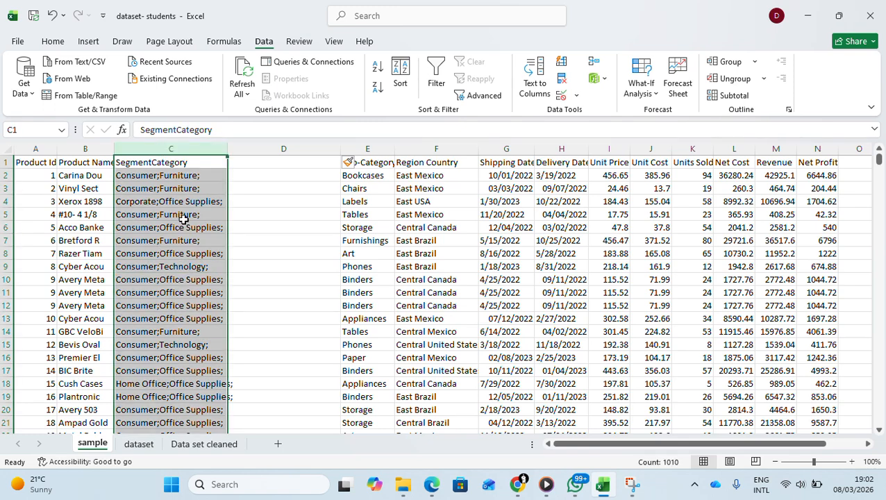
left_click(162, 299)
left_click(167, 200)
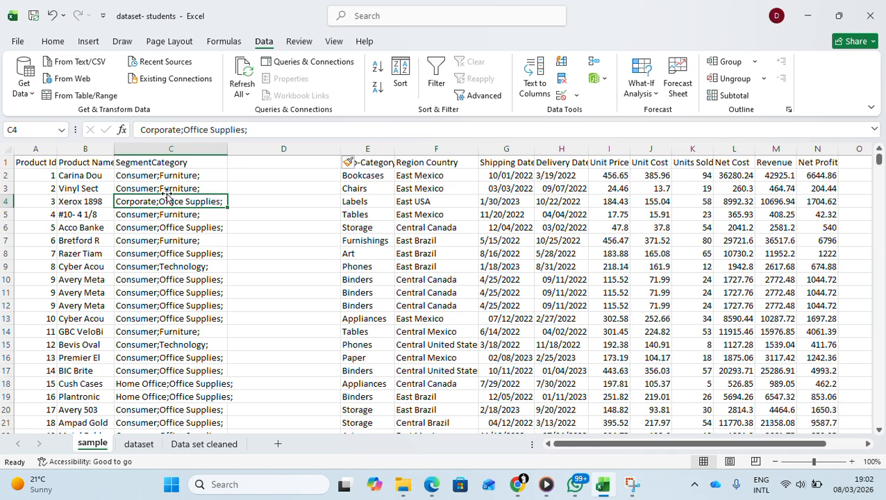
left_click(169, 189)
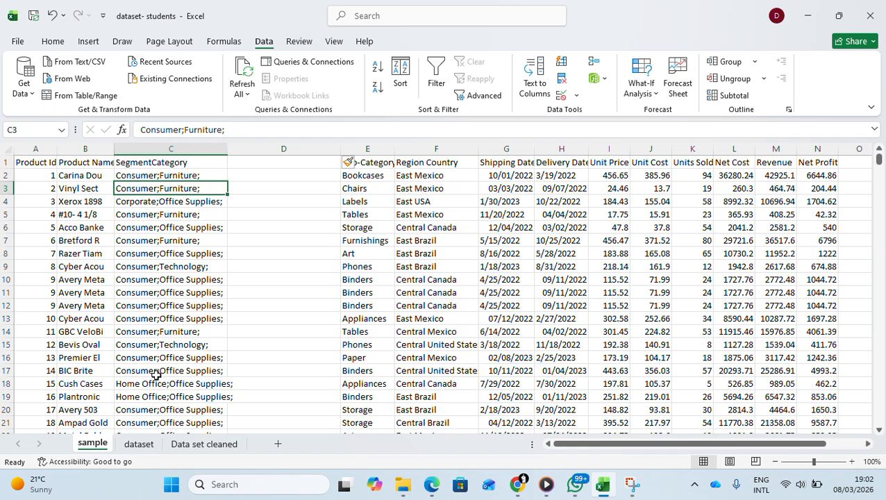
- Start Text to Columns on the whole SegmentCategory column, treating the data as Delimited
left_click(173, 147)
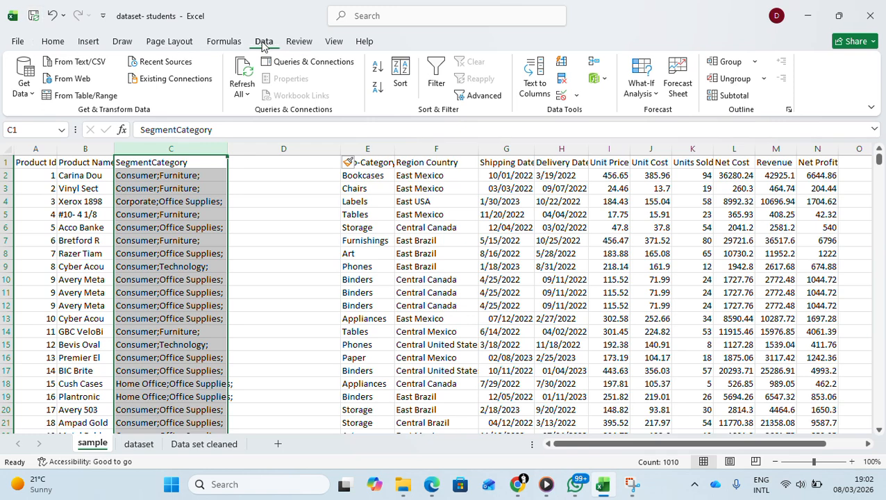
left_click(224, 42)
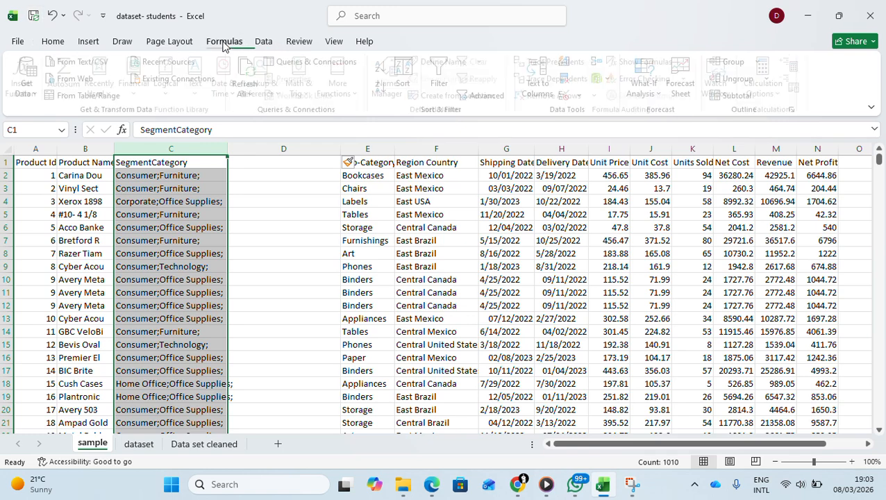
left_click(53, 42)
left_click(88, 42)
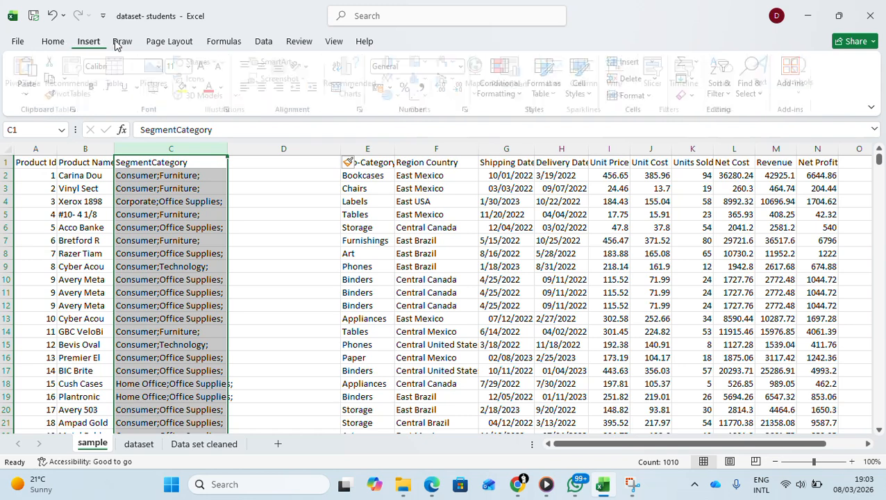
left_click(123, 42)
left_click(169, 42)
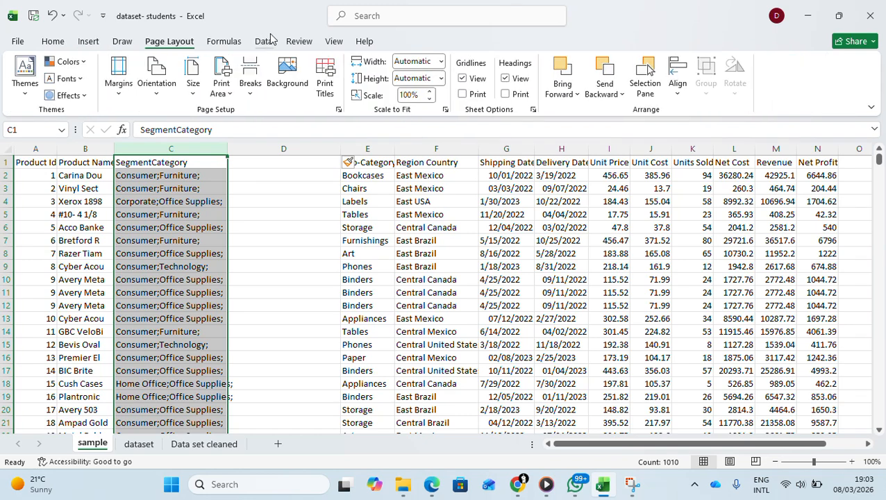
left_click(265, 42)
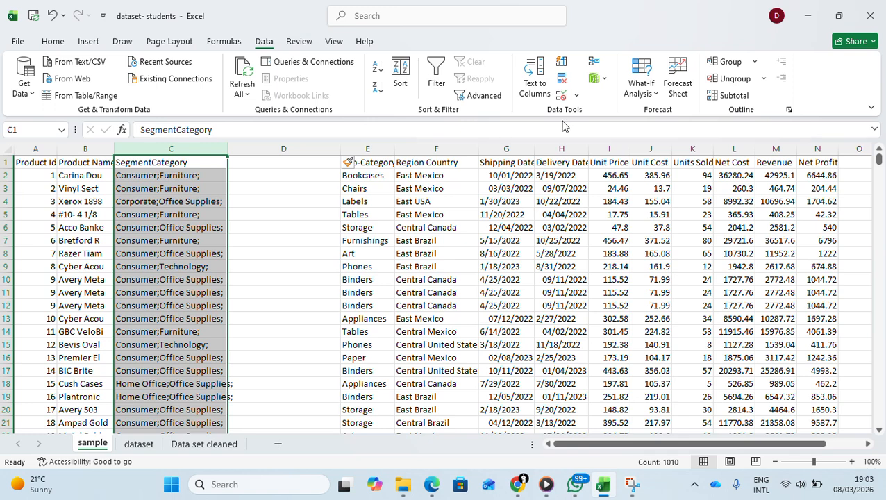
left_click(535, 75)
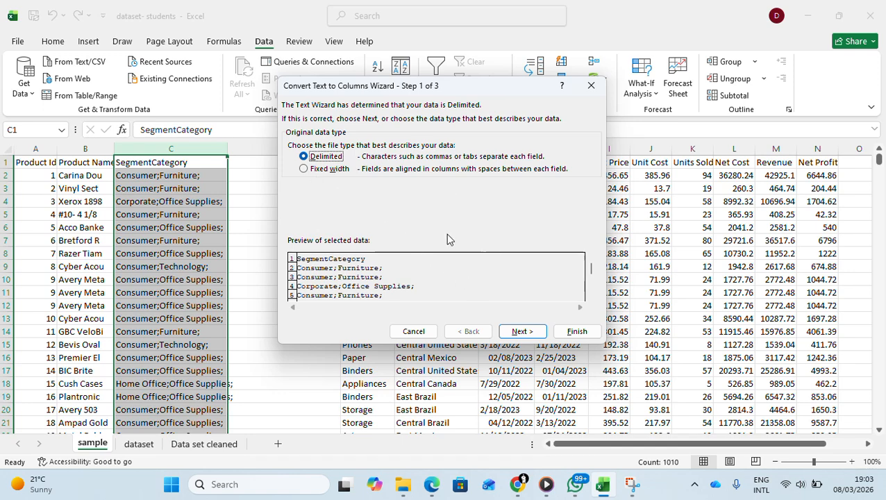
left_click(522, 332)
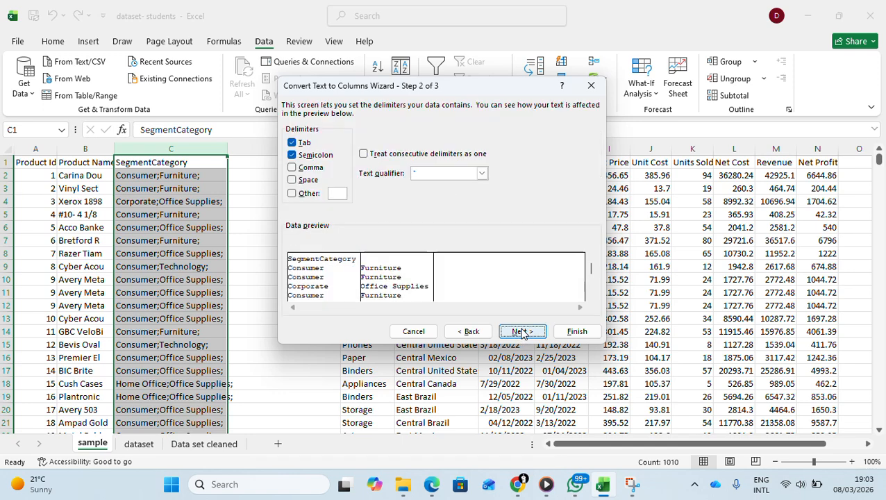
- Split SegmentCategory with Semicolon as the only delimiter, General format and destination $C$1, allowing existing data to be replaced
left_click(291, 142)
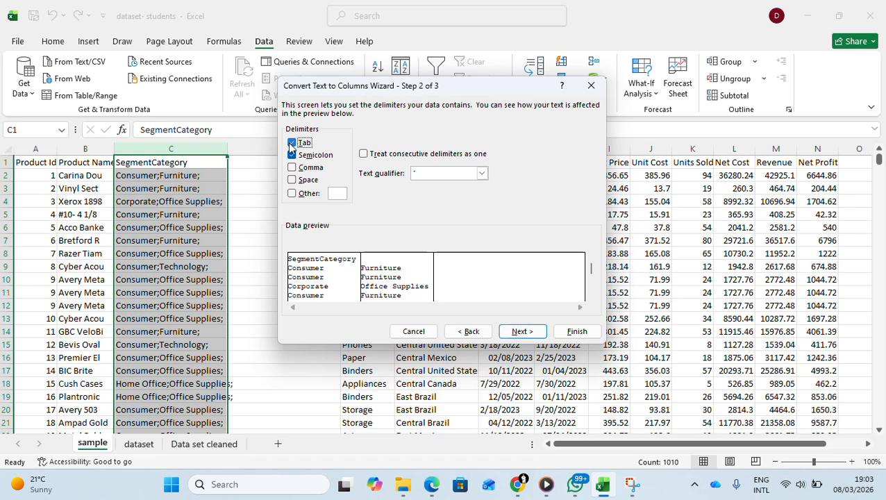
left_click(291, 155)
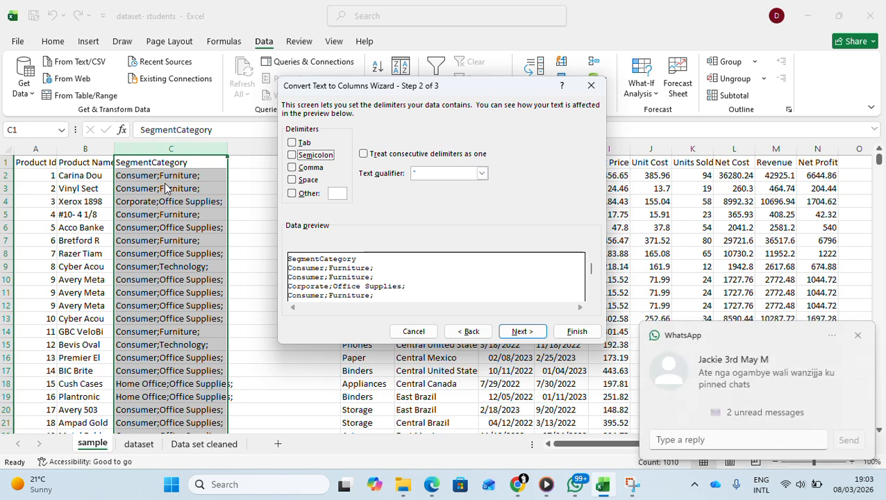
left_click(859, 338)
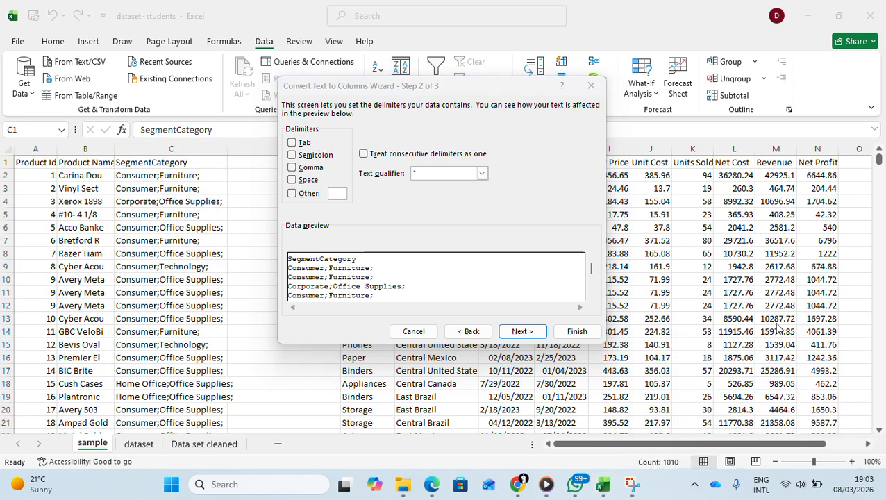
left_click(294, 156)
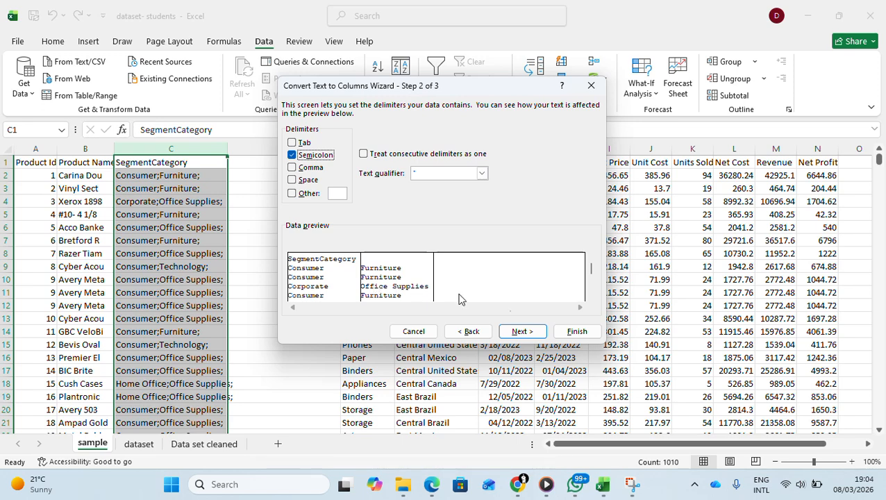
left_click(530, 333)
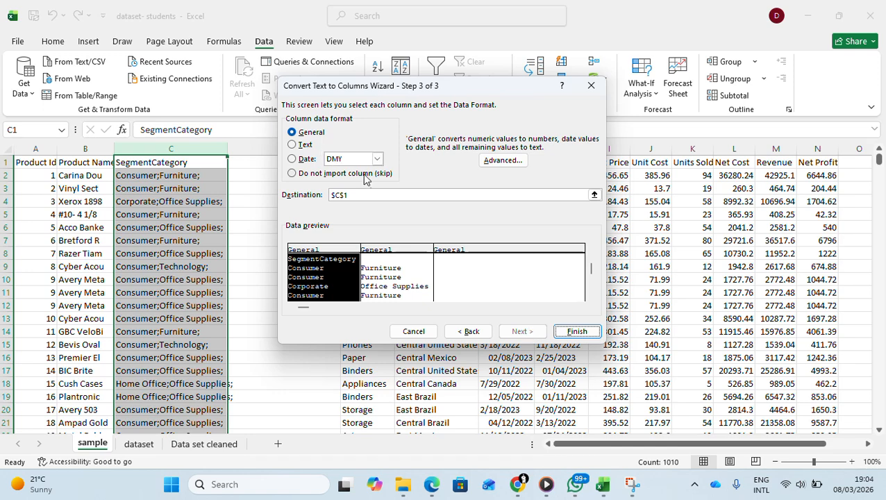
left_click(578, 332)
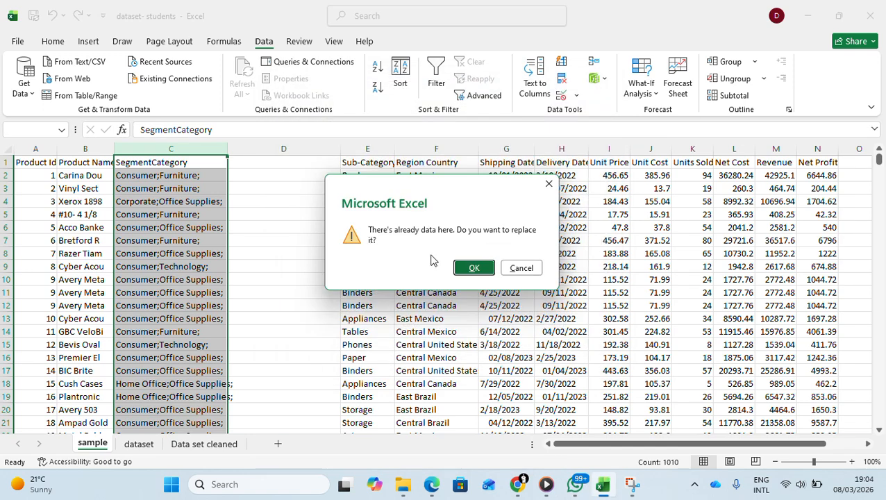
left_click(474, 268)
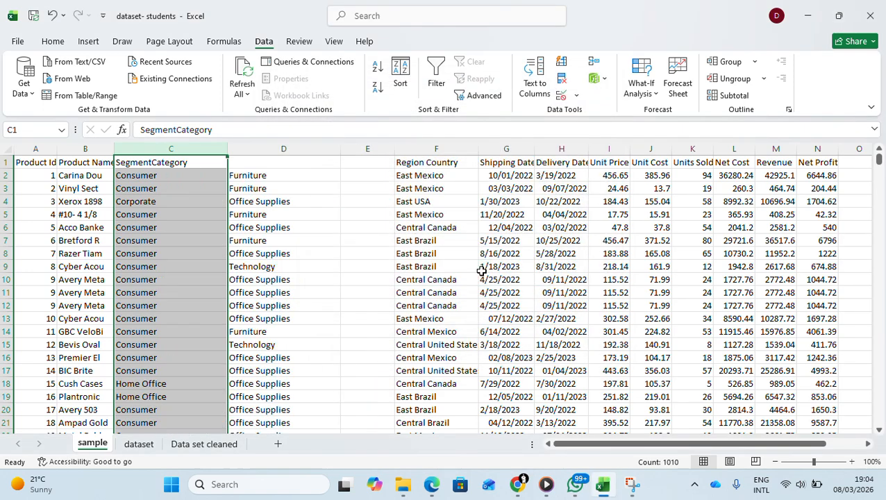
- Shorten the SegmentCategory header to Segment and enter Category as the header of column D
left_click(287, 224)
scroll(182, 212, "down", 4)
scroll(188, 214, "up", 4)
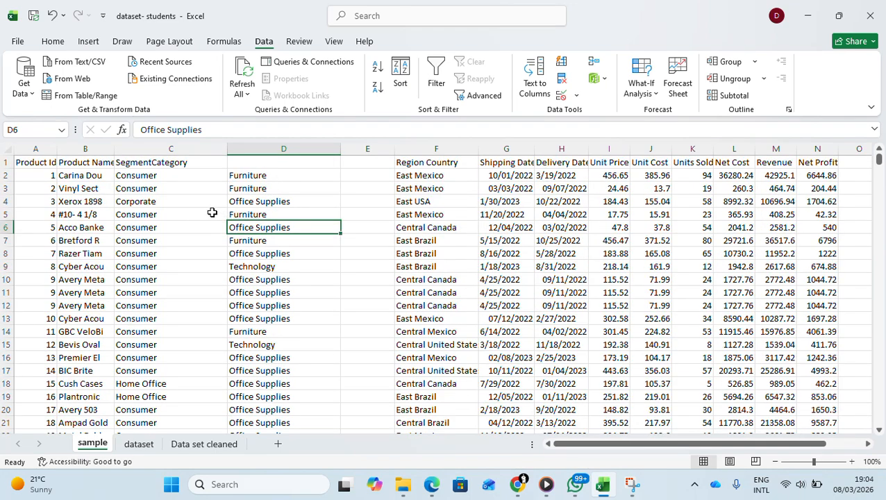
left_click(158, 185)
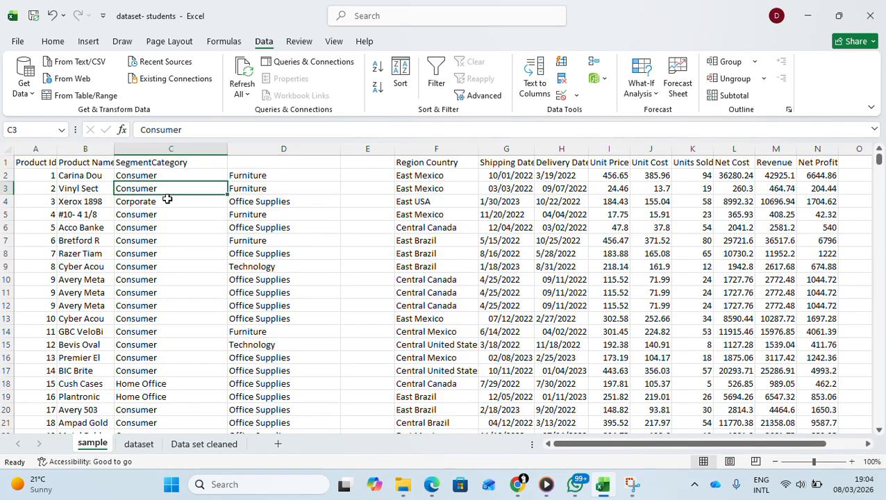
left_click(182, 171)
left_click(183, 162)
left_click_drag(178, 130, 237, 136)
key("Delete")
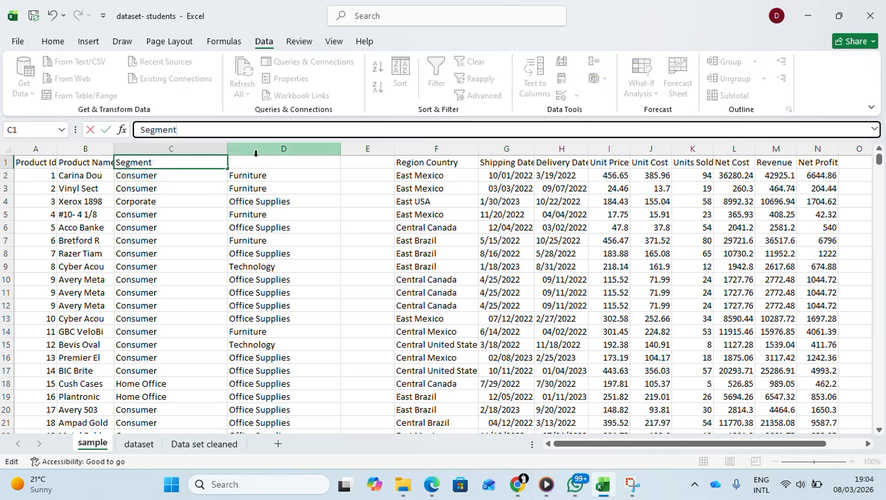
left_click(257, 162)
type("Category")
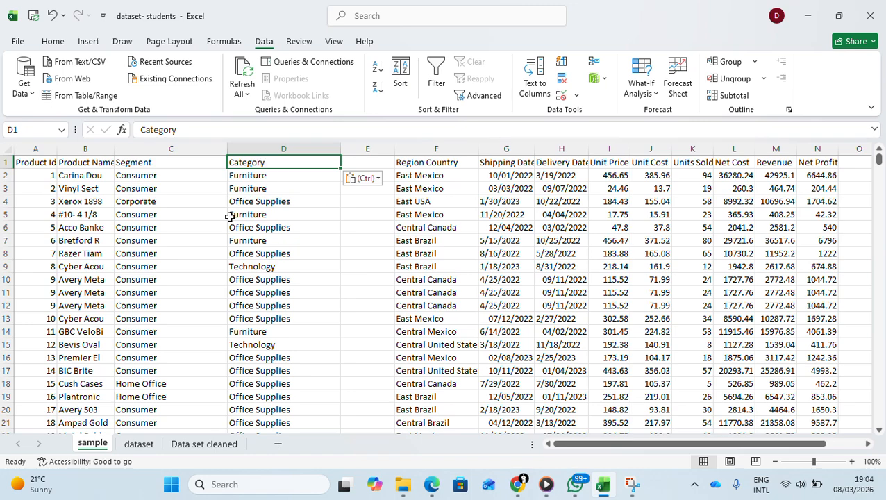
- Check the split Segment and Category values, and examine how region and country are separated in the Region Country entries
left_click(170, 177)
left_click(230, 199)
scroll(231, 209, "down", 5)
scroll(231, 208, "up", 5)
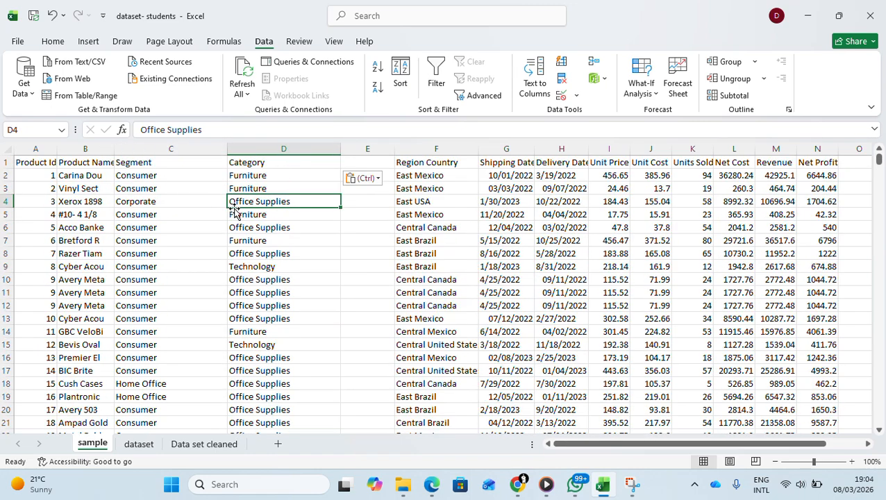
left_click(429, 164)
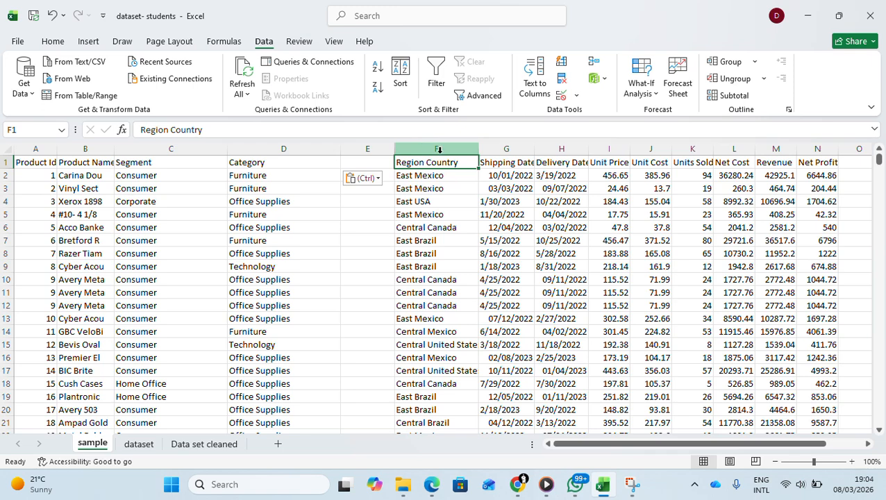
left_click(439, 150)
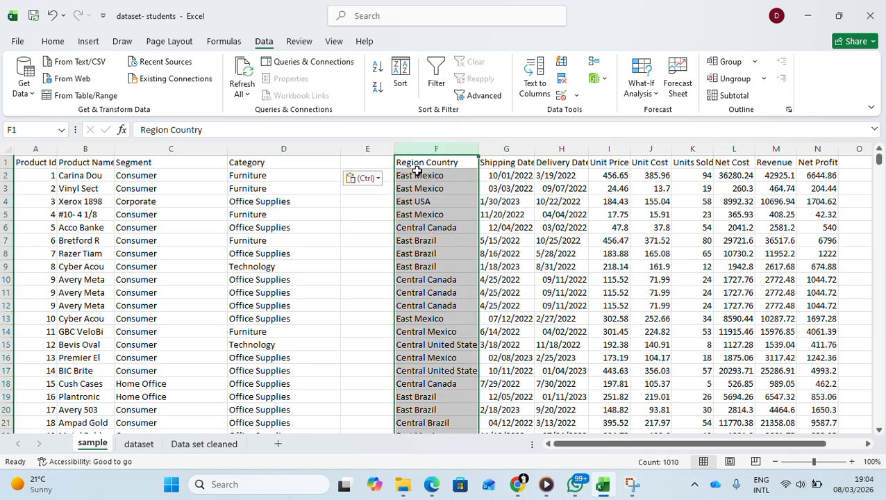
left_click(454, 210)
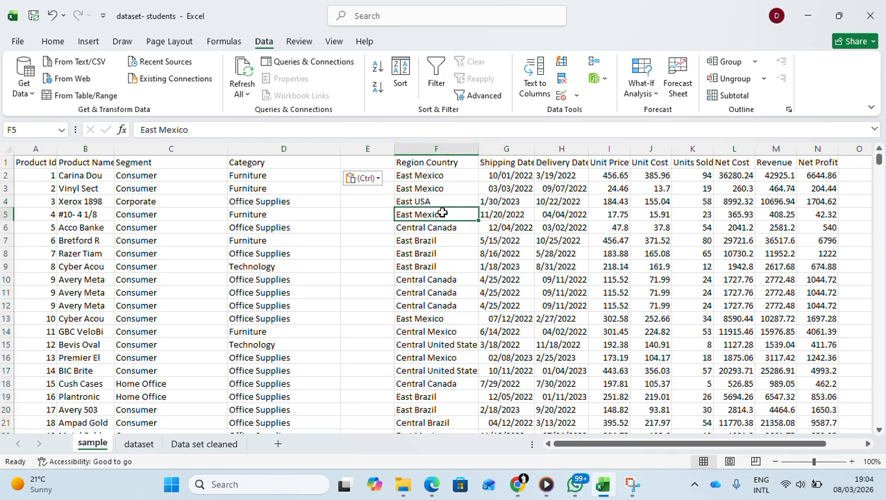
left_click(431, 175)
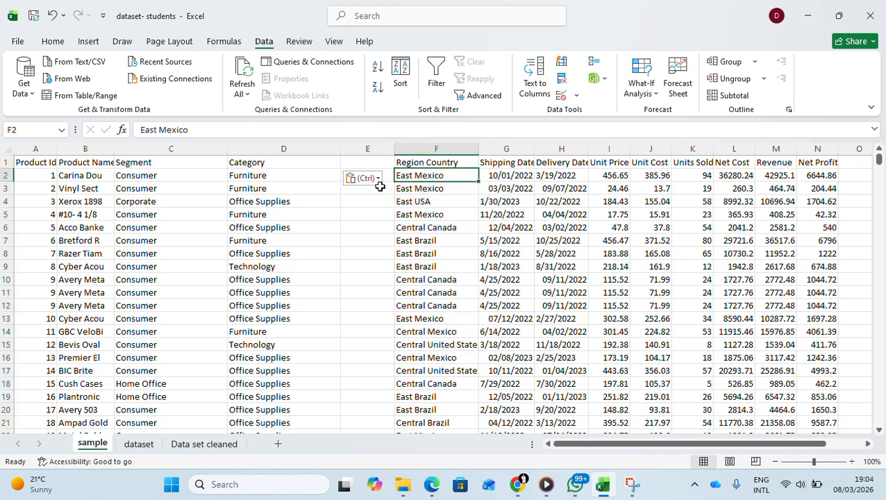
left_click(158, 129)
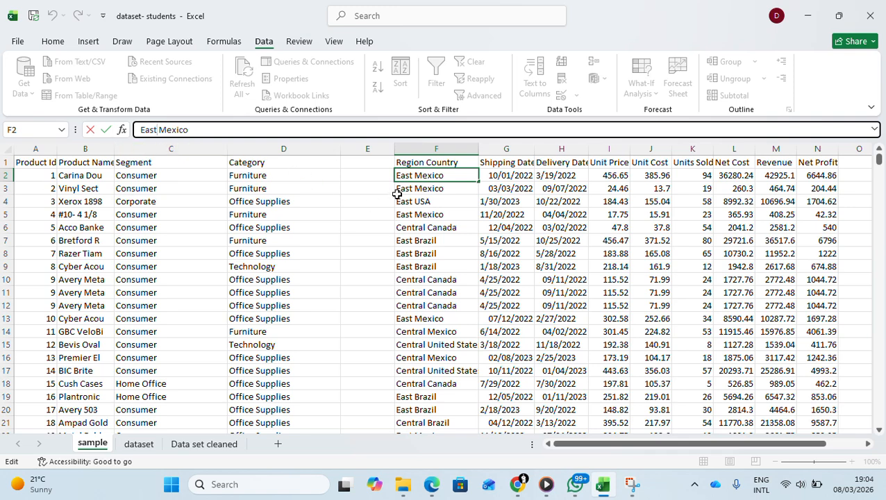
- Insert an empty column between Region Country and Shipping Date
left_click(505, 149)
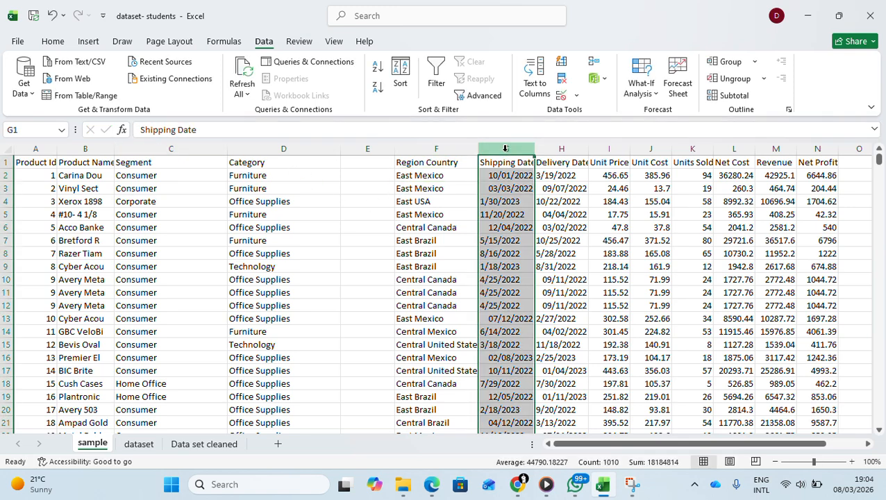
right_click(504, 150)
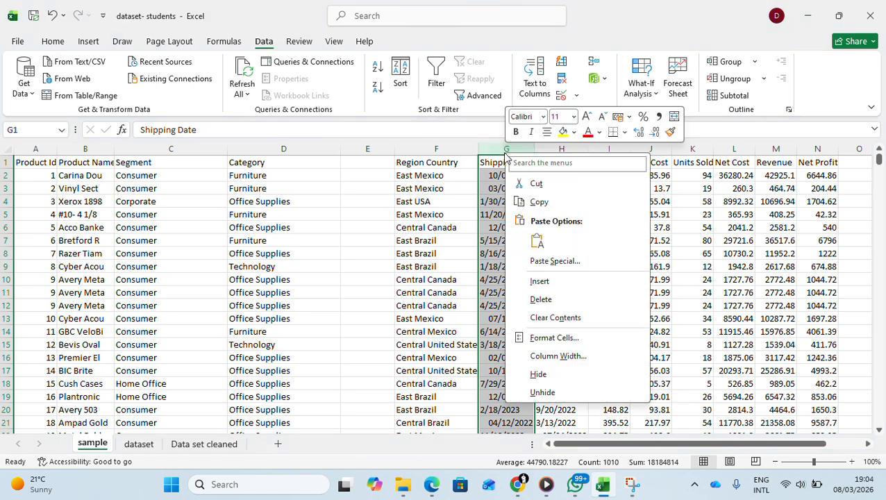
key("Escape")
key("ctrl+shift+plus")
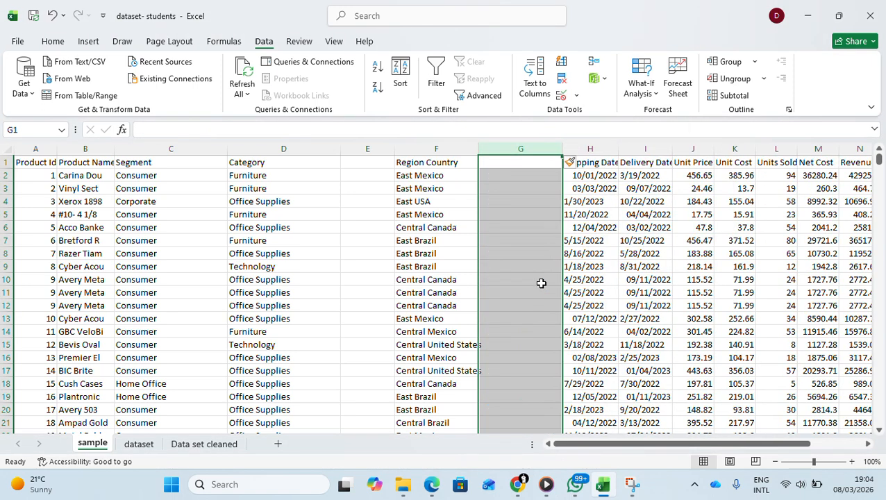
- Shorten the Region Country header in column F to Region and move the word Country into the header of column G
left_click(494, 178)
left_click(436, 164)
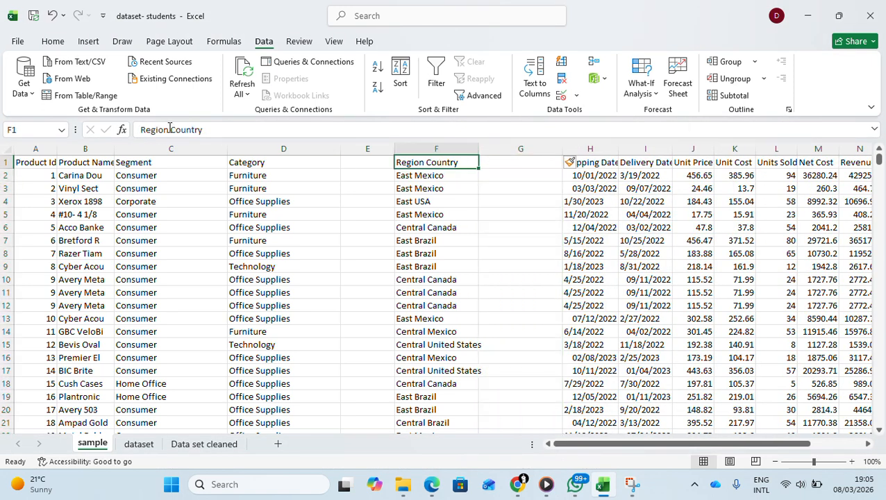
left_click_drag(171, 129, 242, 137)
key("ctrl+c")
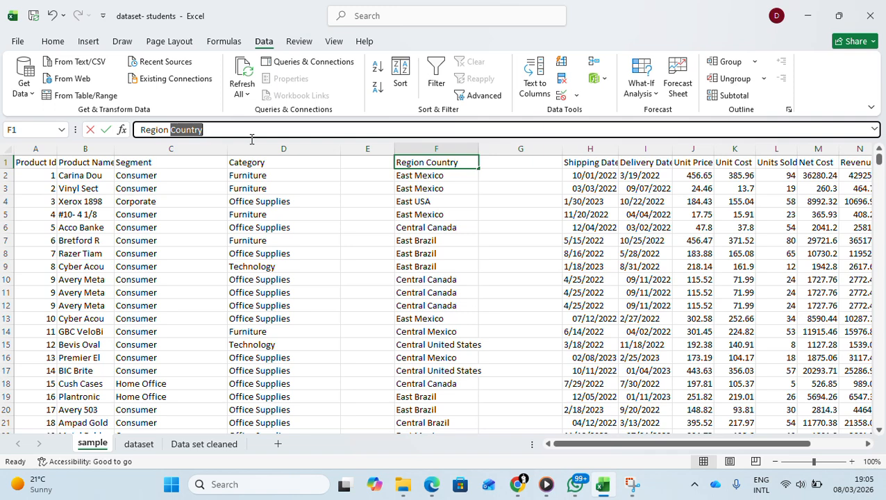
key("BackSpace")
left_click(502, 162)
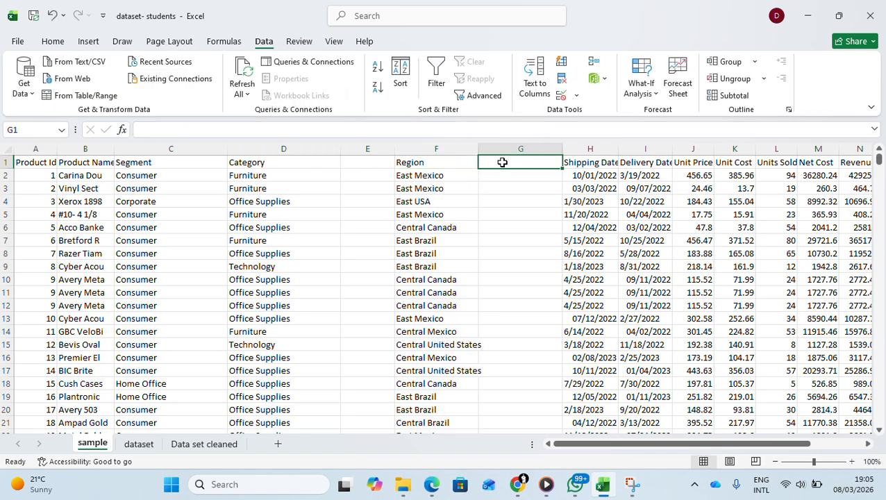
key("ctrl+v")
left_click(505, 194)
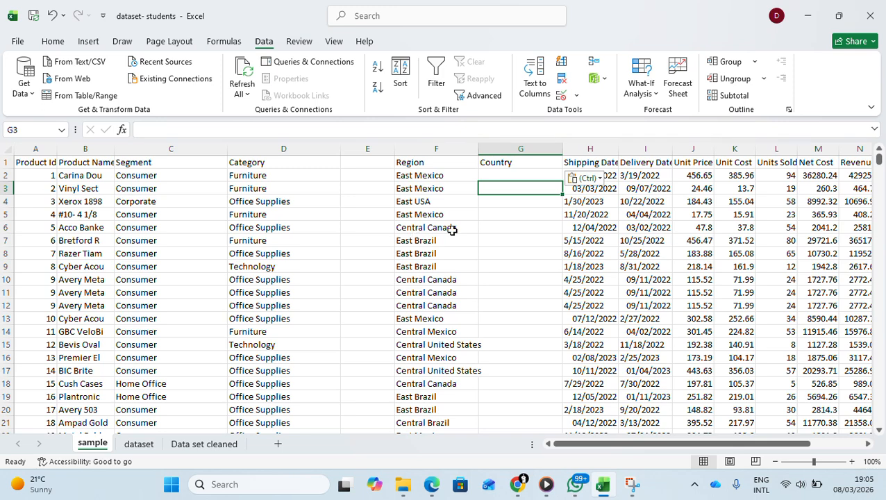
key("Escape")
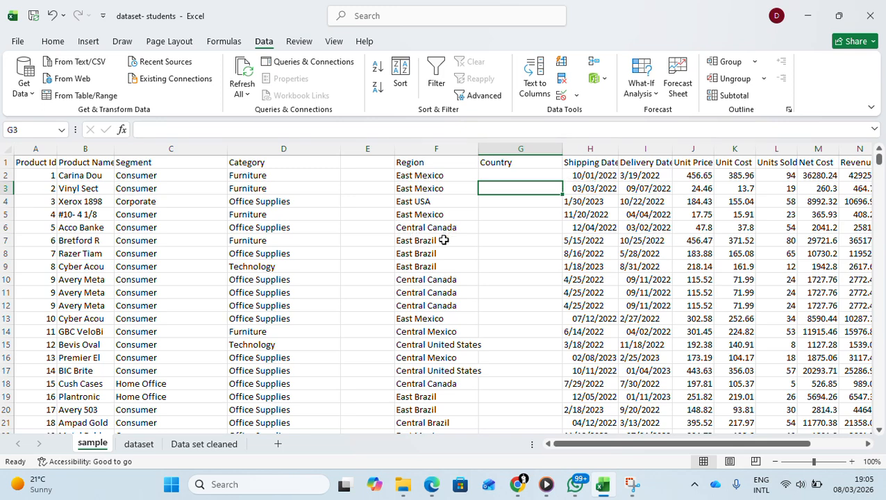
key("ctrl+v")
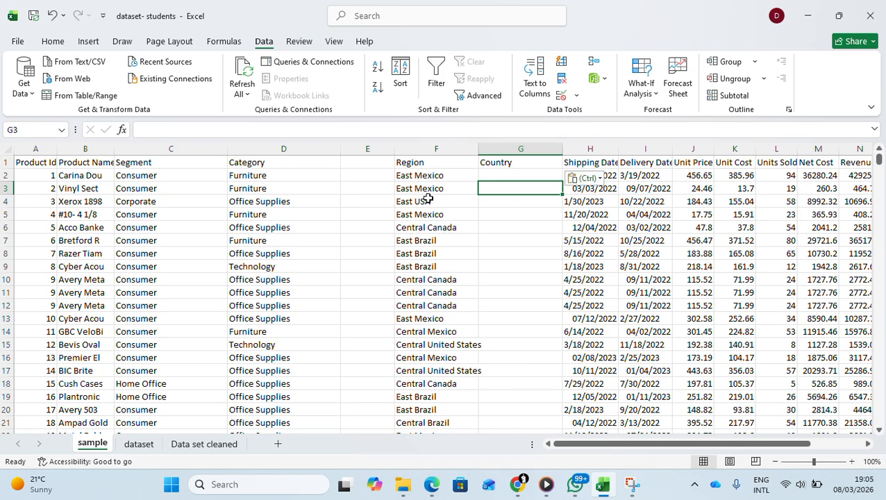
- Split the Region column by Space only, treating consecutive delimiters as one, with General format and destination $F$1, allowing existing data to be replaced
left_click(421, 145)
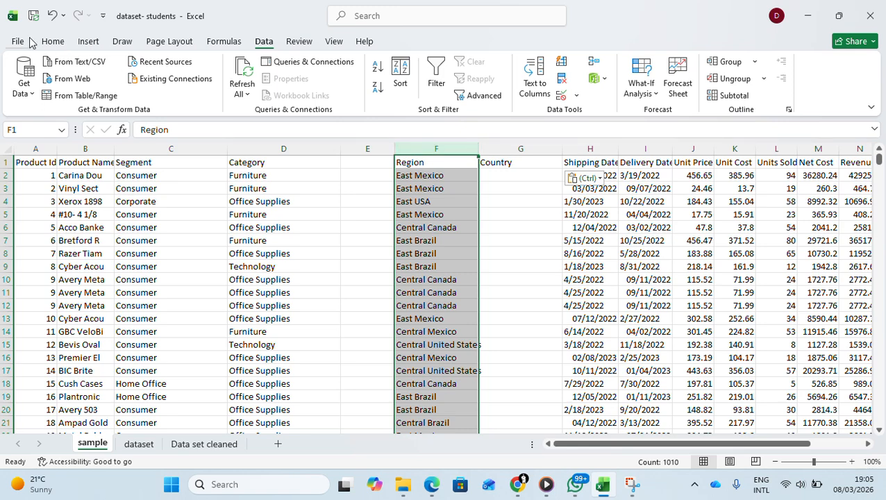
left_click(53, 41)
left_click(265, 43)
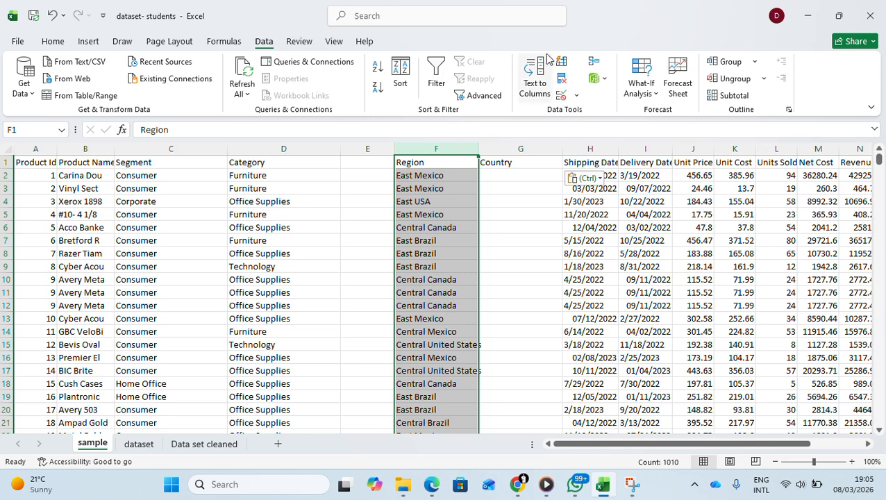
left_click(538, 84)
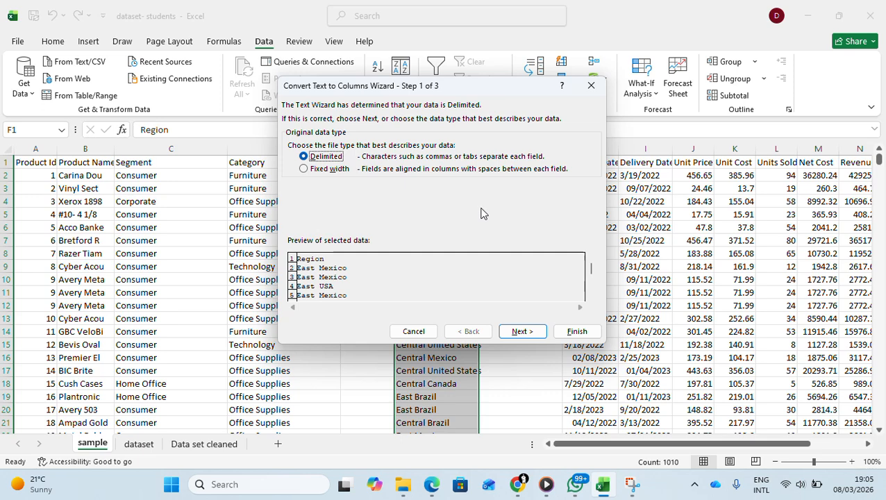
left_click(517, 331)
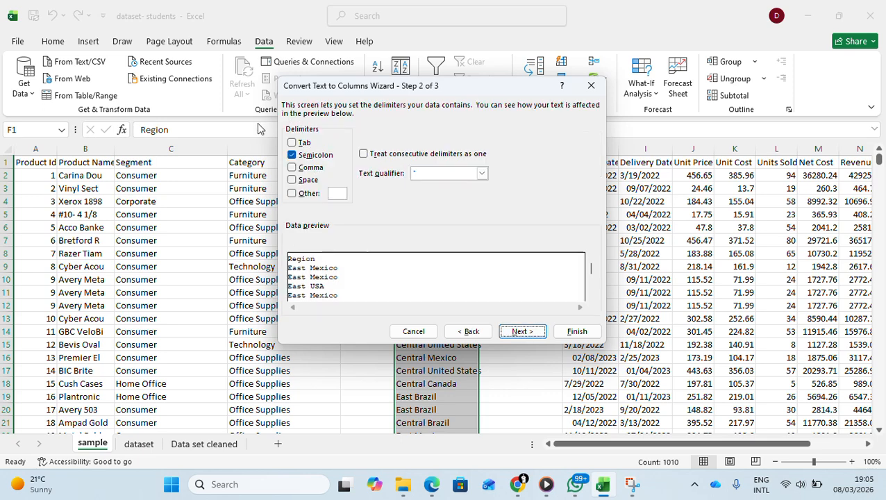
left_click(292, 180)
left_click(292, 154)
left_click(388, 154)
left_click_drag(491, 86, 710, 256)
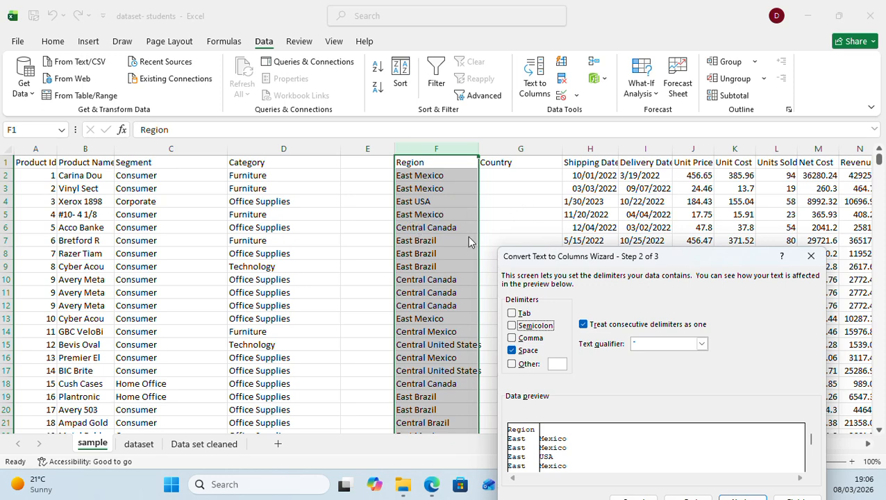
left_click_drag(675, 261, 255, 70)
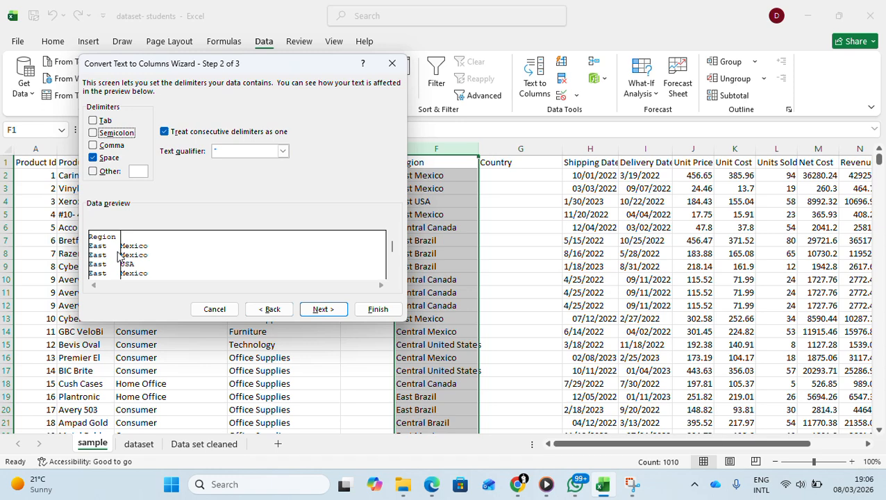
left_click(323, 309)
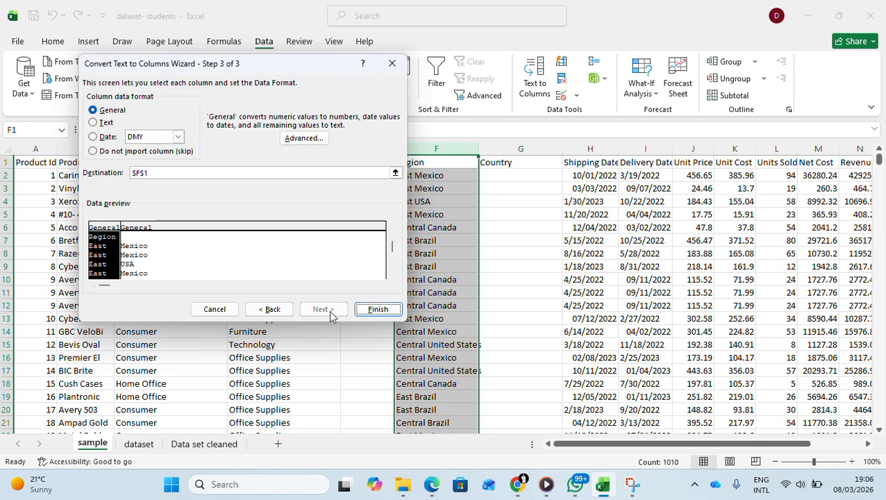
left_click(390, 310)
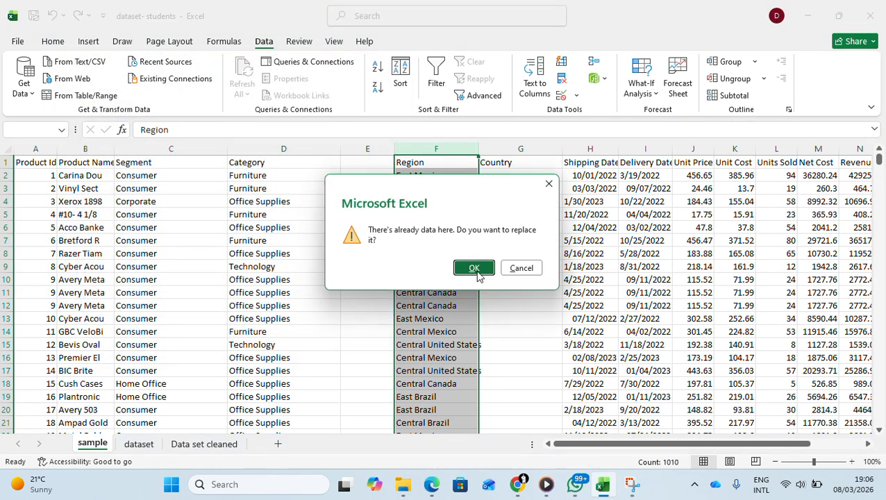
left_click(474, 268)
- Enter Country again as the header of column G, beside Region
left_click(432, 331)
left_click(489, 252)
left_click(477, 239)
left_click(498, 161)
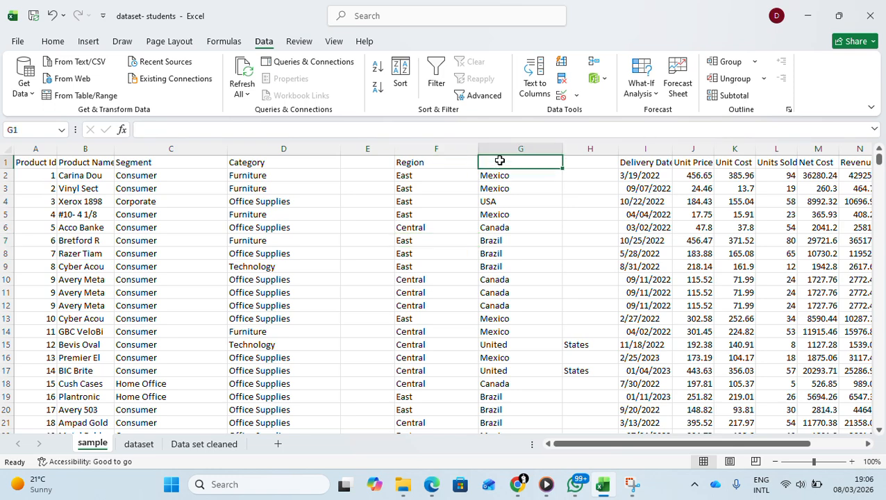
left_click(416, 164)
left_click(495, 162)
type("Coun")
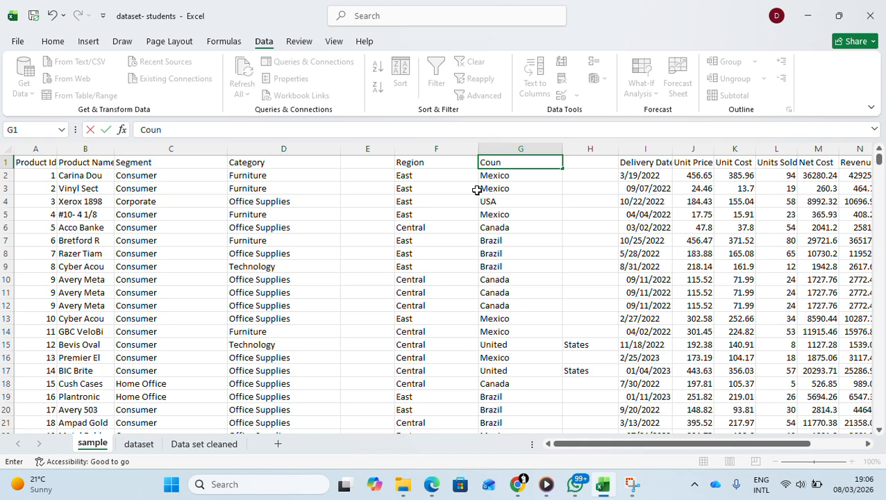
type("try")
left_click(536, 226)
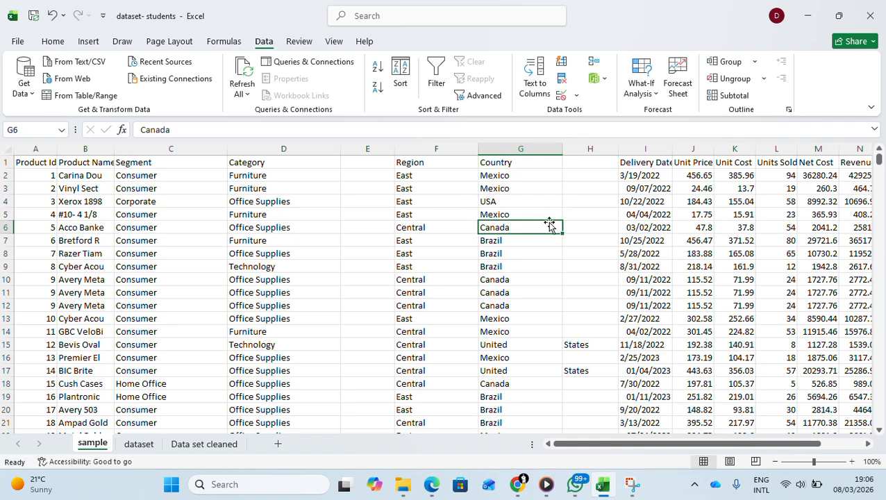
- Try deleting the unnamed column H between Country and Delivery Date, and undo the deletion
left_click(608, 153)
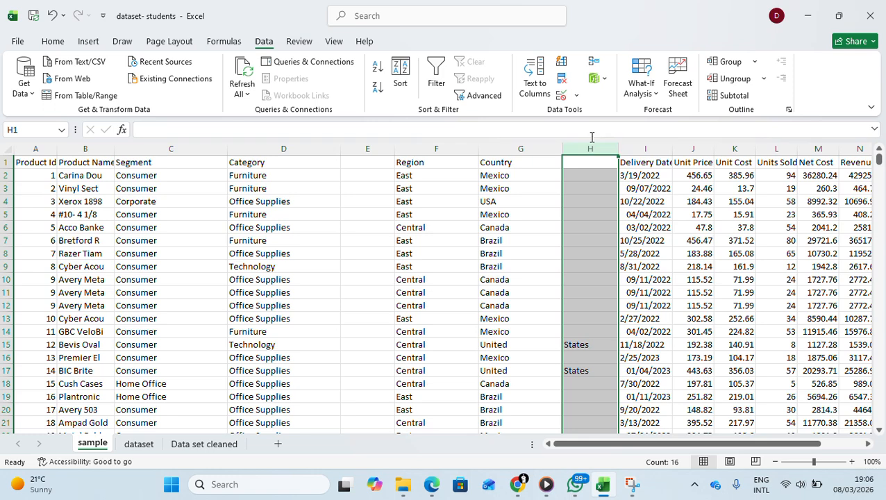
right_click(591, 149)
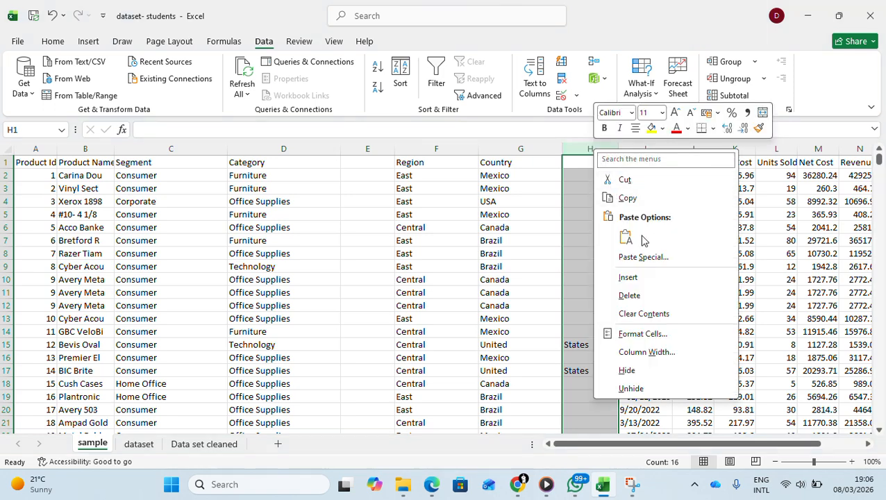
left_click(635, 295)
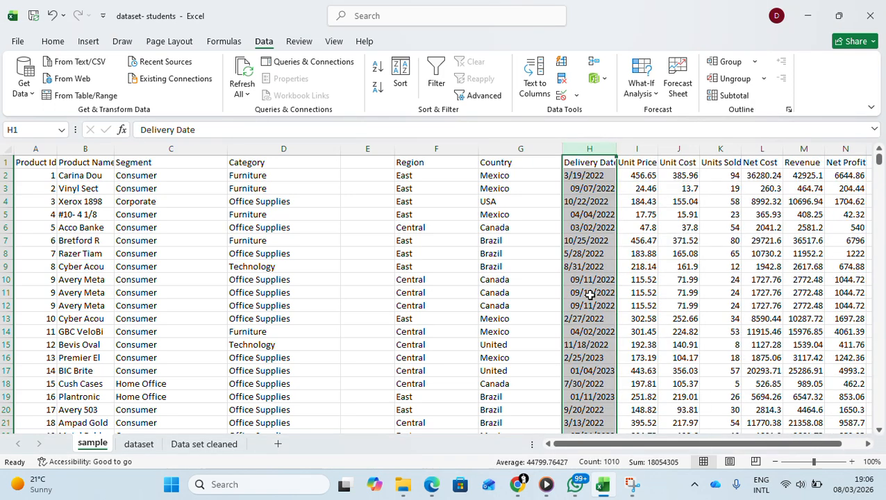
left_click(509, 214)
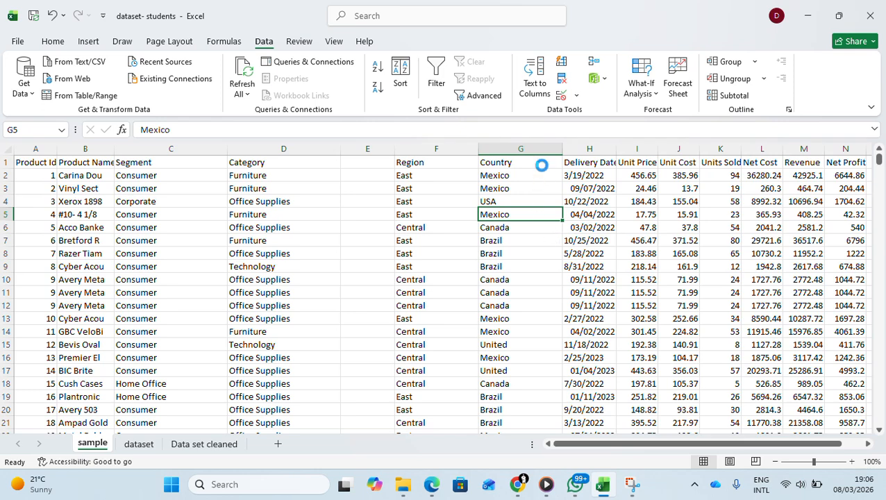
key("ctrl+z")
left_click(610, 237)
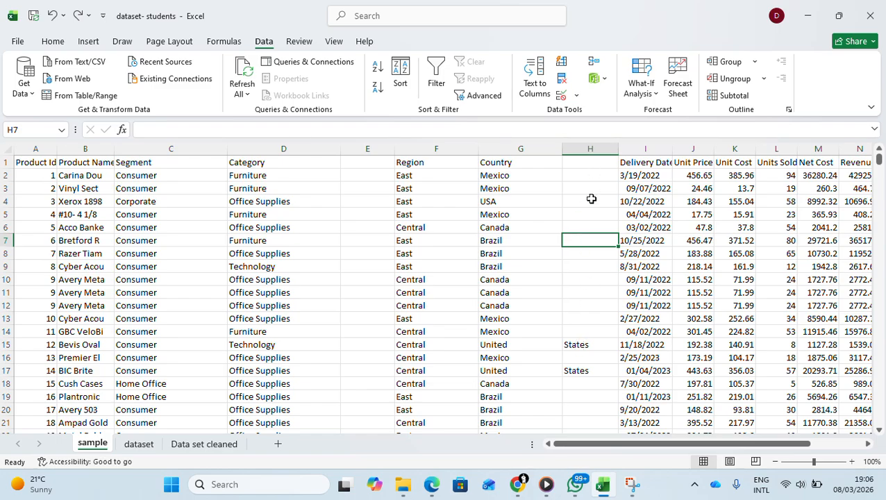
- Examine how the country names are divided between the Country column and the unnamed column H across the rows
scroll(583, 227, "down", 1)
scroll(580, 230, "down", 1)
scroll(579, 230, "up", 2)
scroll(580, 347, "down", 1)
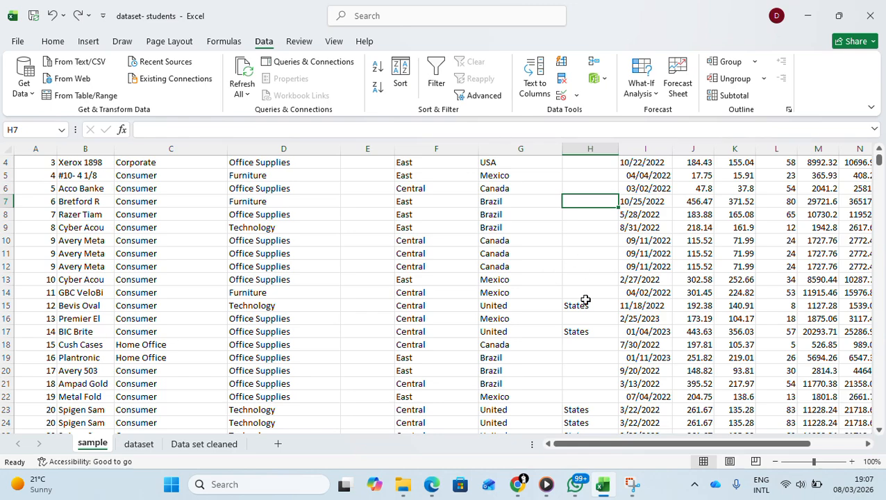
scroll(590, 395, "down", 10)
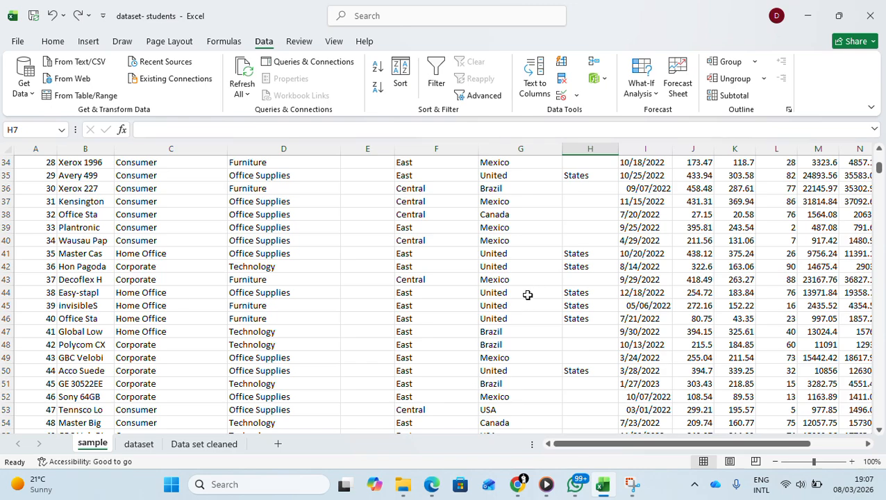
scroll(527, 294, "up", 11)
scroll(527, 296, "down", 6)
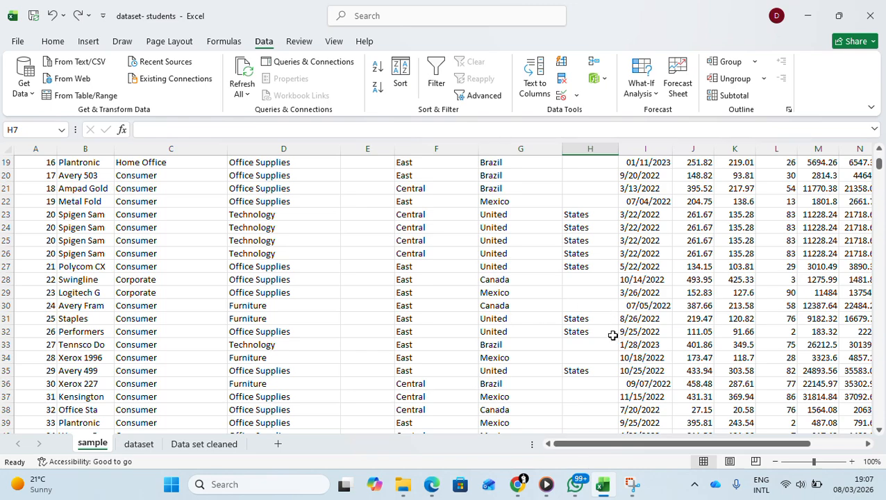
scroll(555, 291, "down", 6)
scroll(545, 352, "up", 12)
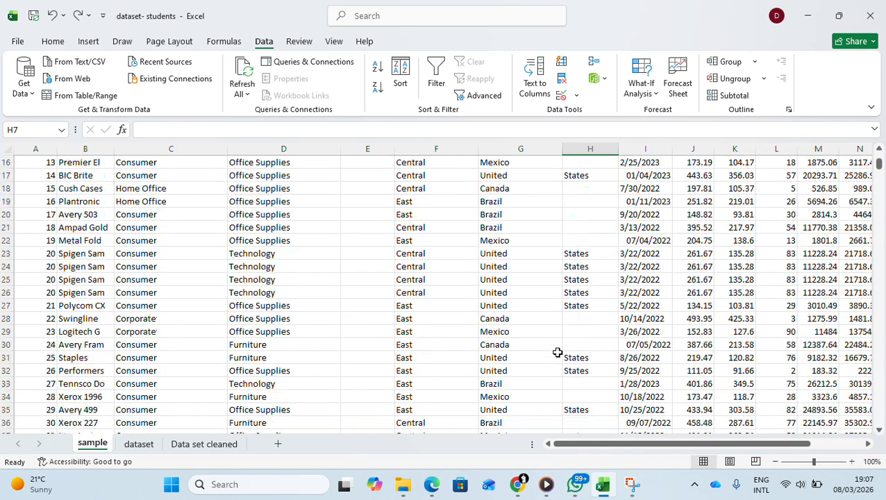
- Delete the unnamed column H holding the leftover States entries between Country and Delivery Date
left_click(583, 148)
right_click(581, 150)
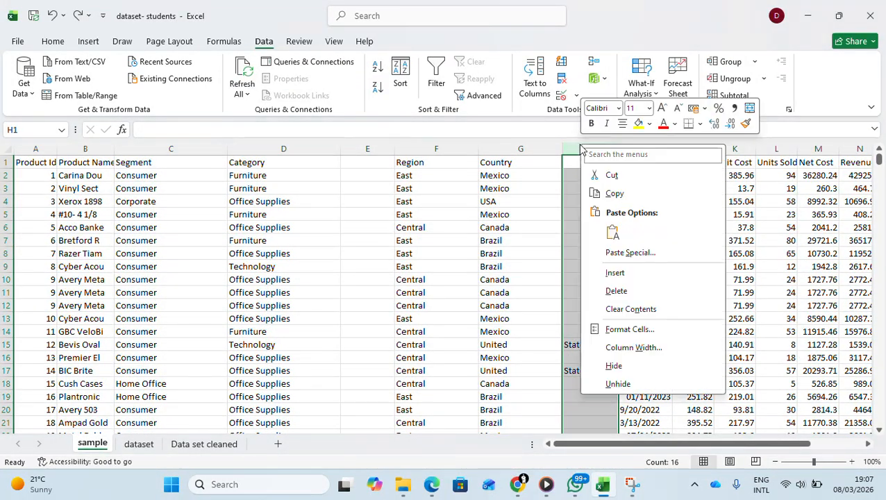
left_click(616, 291)
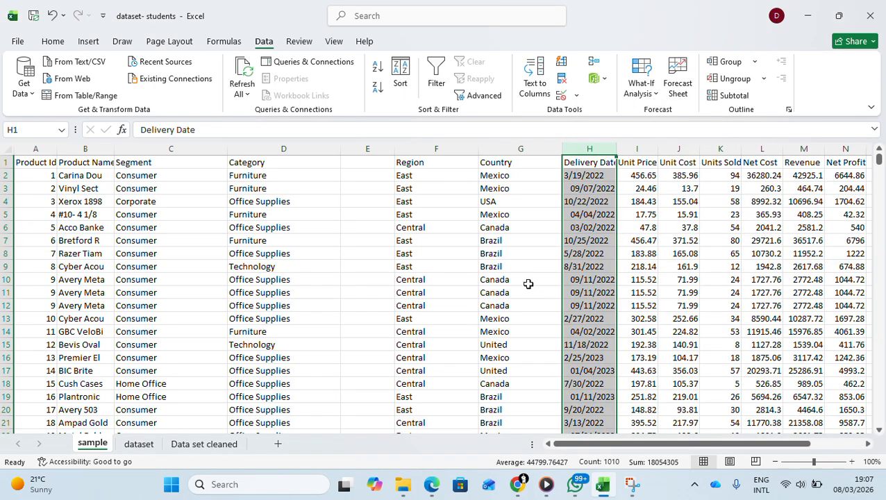
left_click(528, 286)
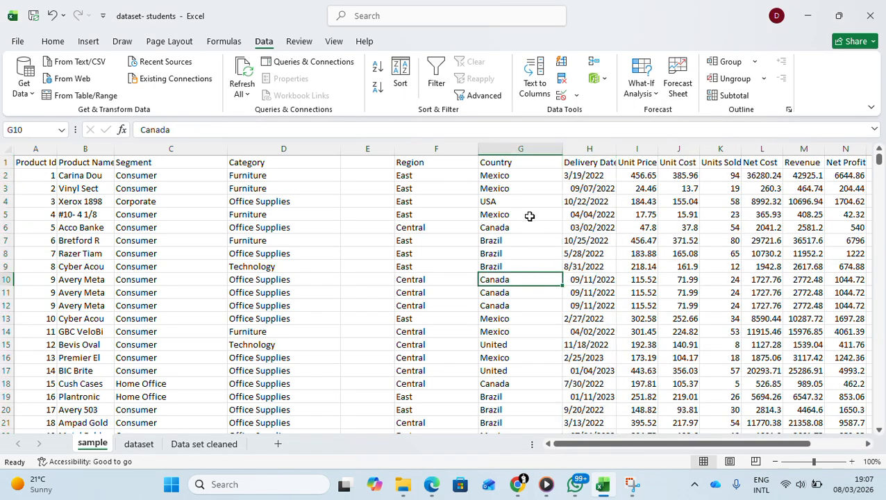
- Replace all occurrences of United with United States in the Country column
left_click(520, 148)
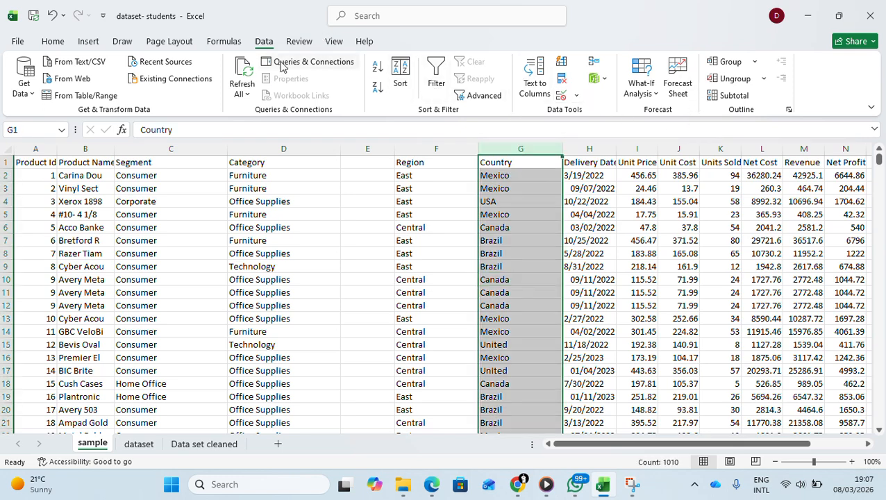
left_click(576, 97)
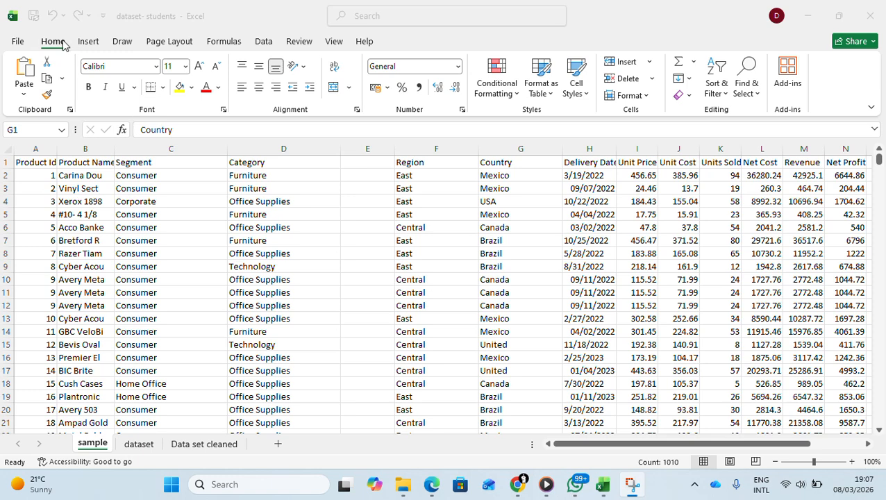
left_click(756, 99)
left_click(755, 96)
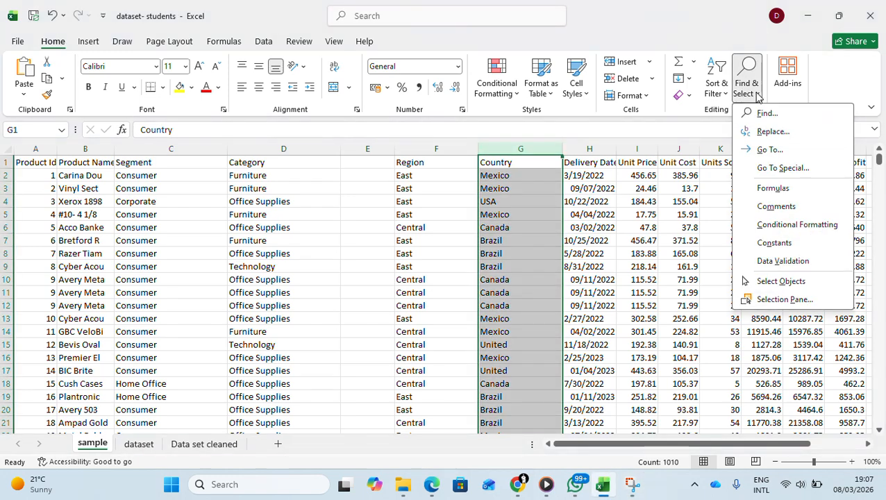
left_click(772, 133)
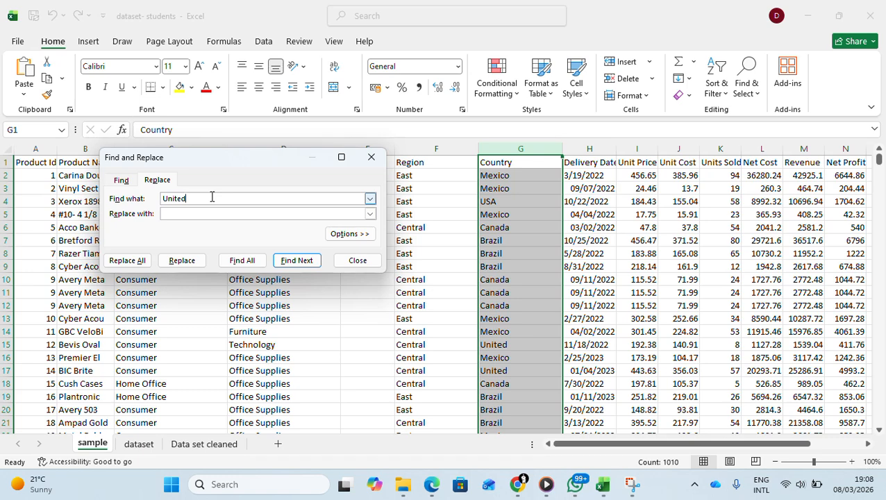
left_click(230, 214)
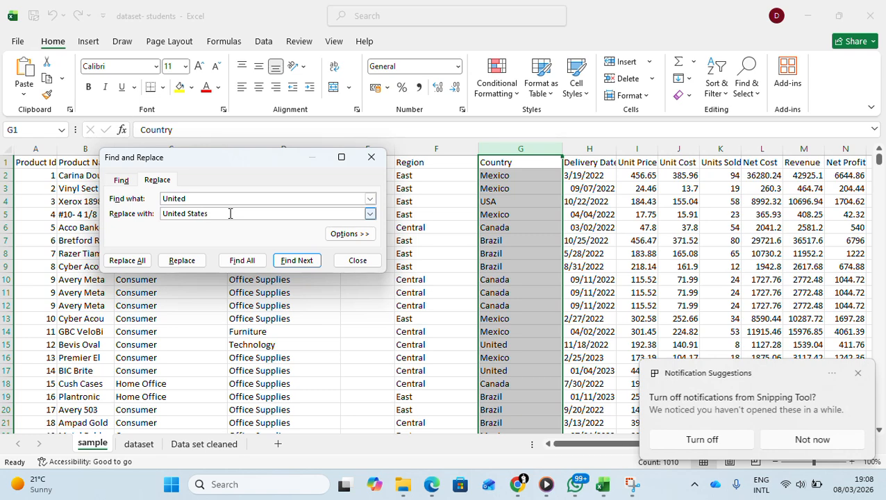
left_click(144, 266)
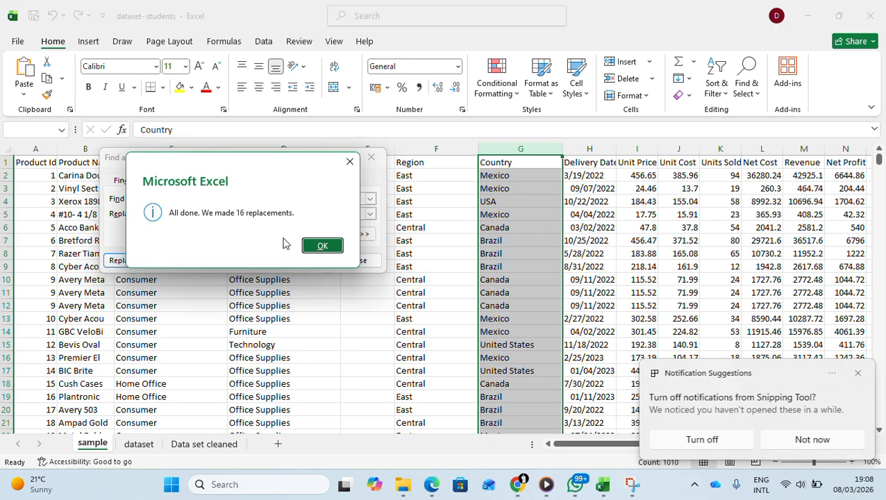
- Close the find-and-replace dialog and review the country names down the Country column for remaining inconsistencies
left_click(335, 246)
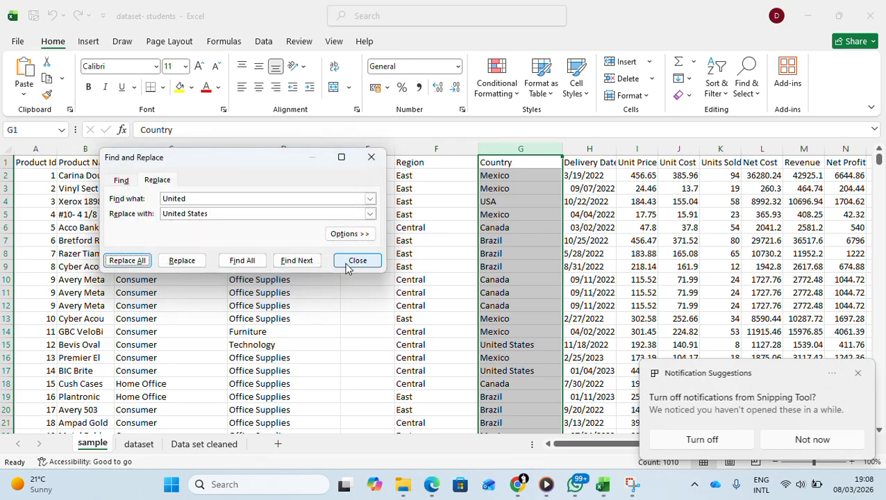
left_click(357, 260)
scroll(528, 322, "down", 7)
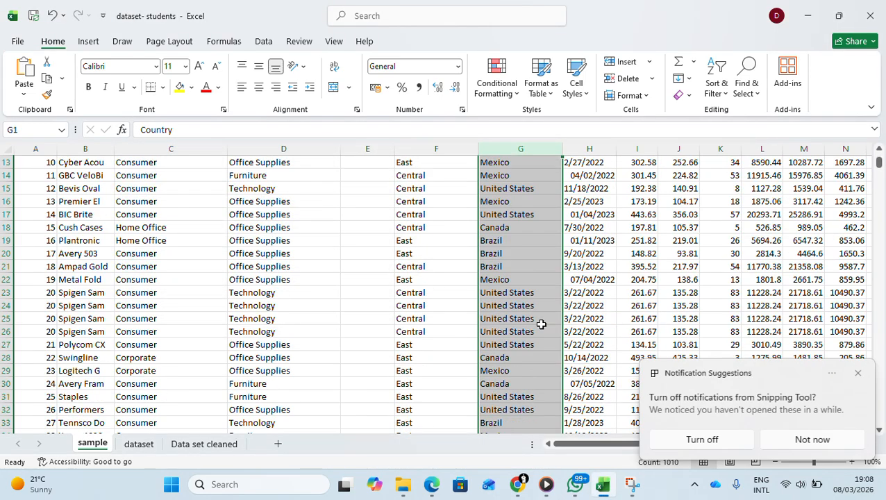
left_click(511, 306)
scroll(511, 299, "up", 4)
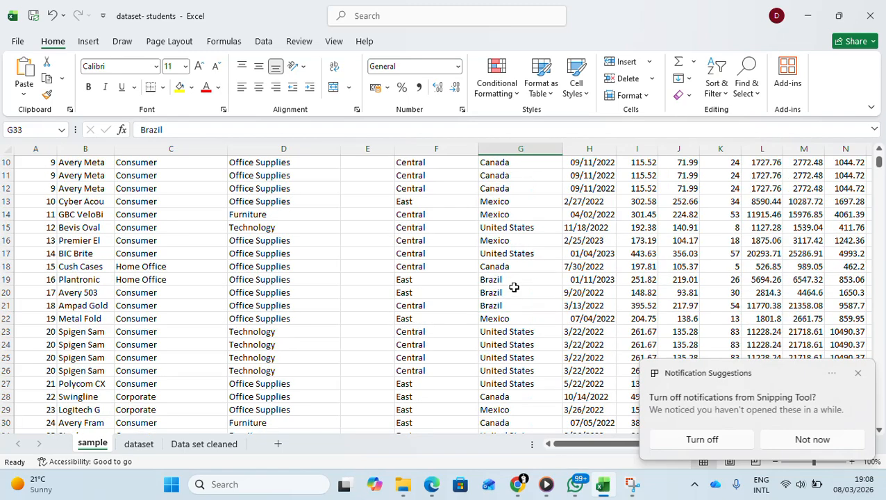
left_click(514, 340)
scroll(514, 342, "up", 3)
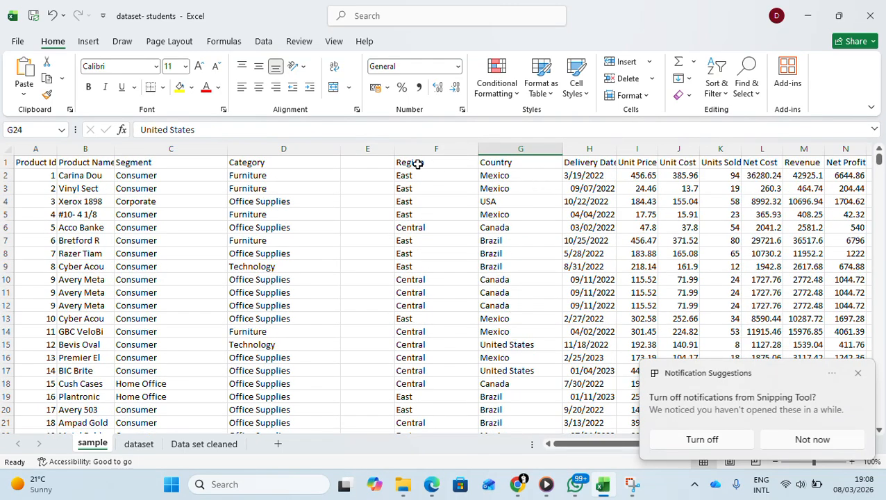
scroll(510, 247, "down", 4)
scroll(510, 247, "up", 4)
left_click(375, 214)
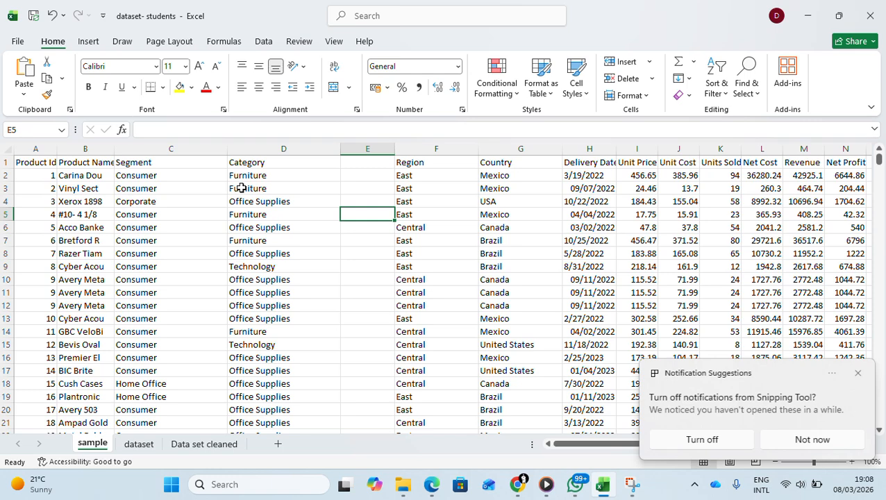
left_click(857, 373)
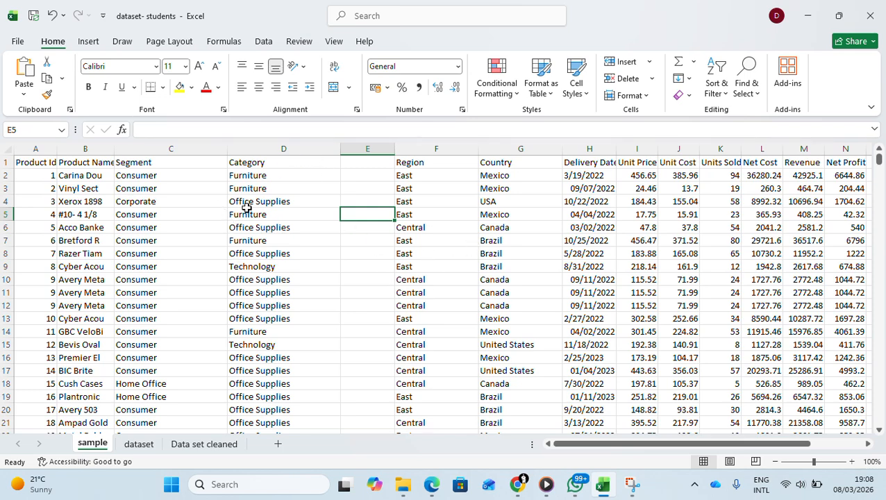
- Compare the number formats of individual cells in the Delivery Date column, from H2 to H5
left_click(480, 268)
left_click(583, 212)
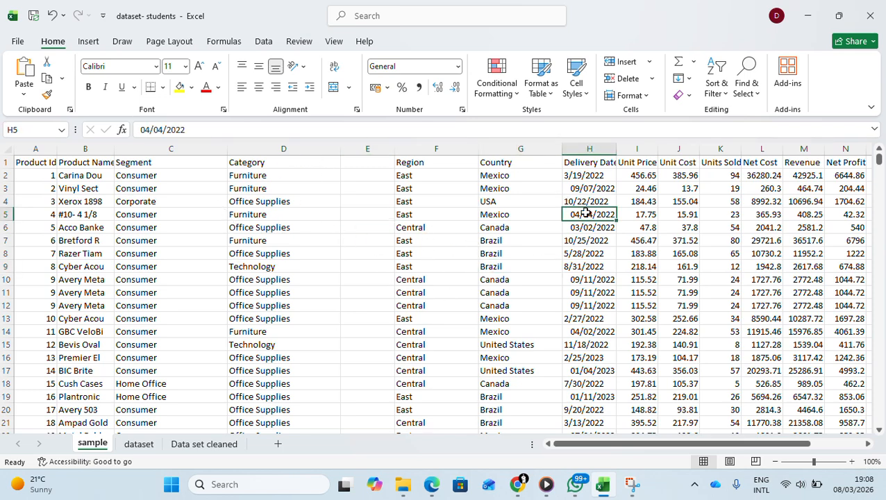
left_click(587, 149)
left_click(576, 214)
left_click(587, 150)
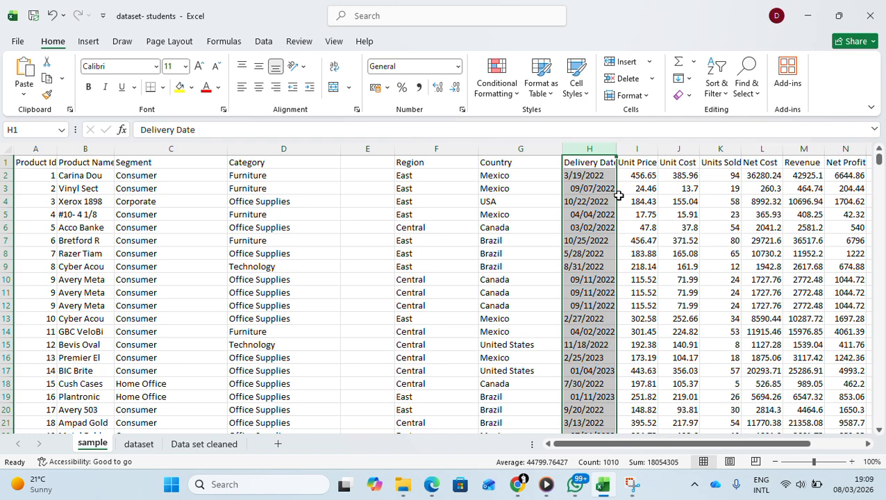
left_click(589, 210)
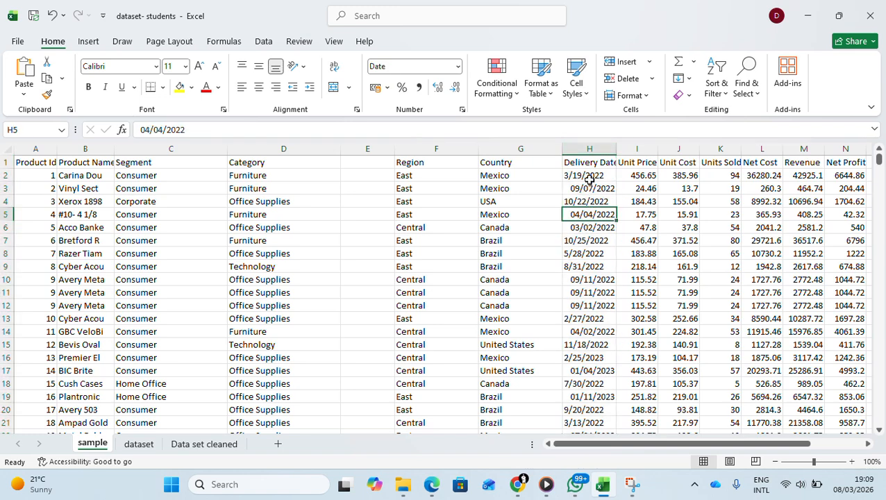
left_click(590, 179)
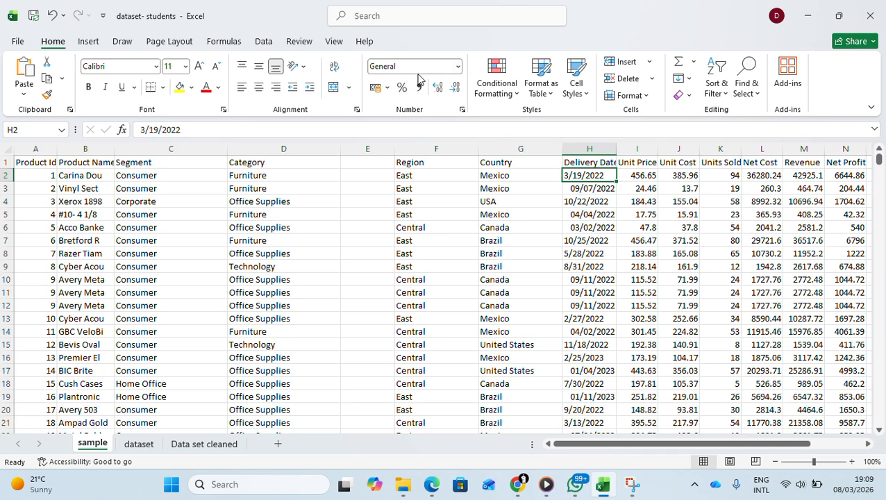
left_click(589, 189)
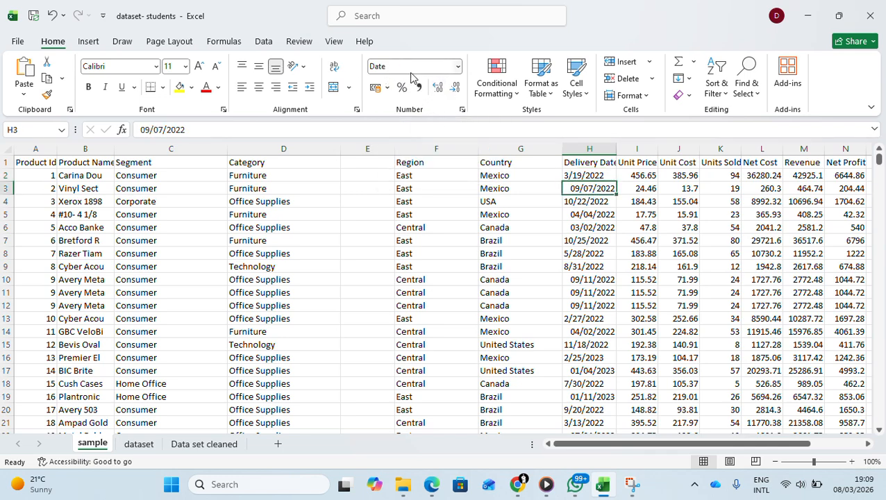
left_click(589, 201)
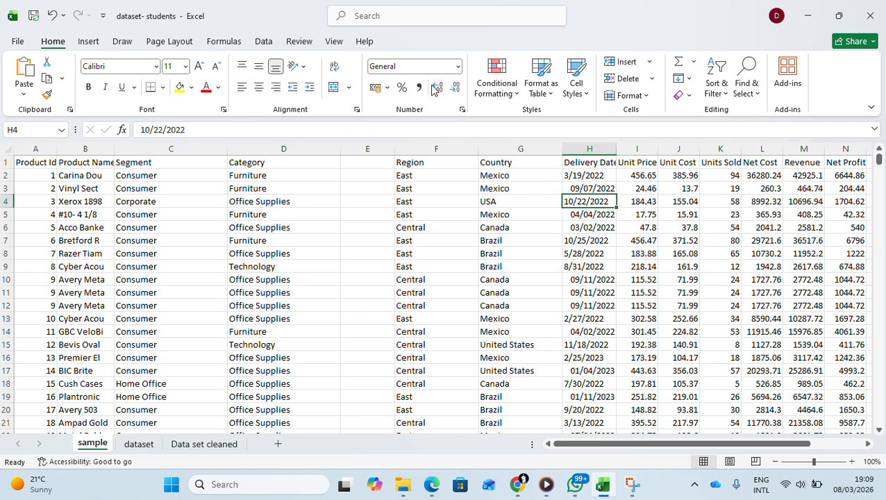
left_click(587, 215)
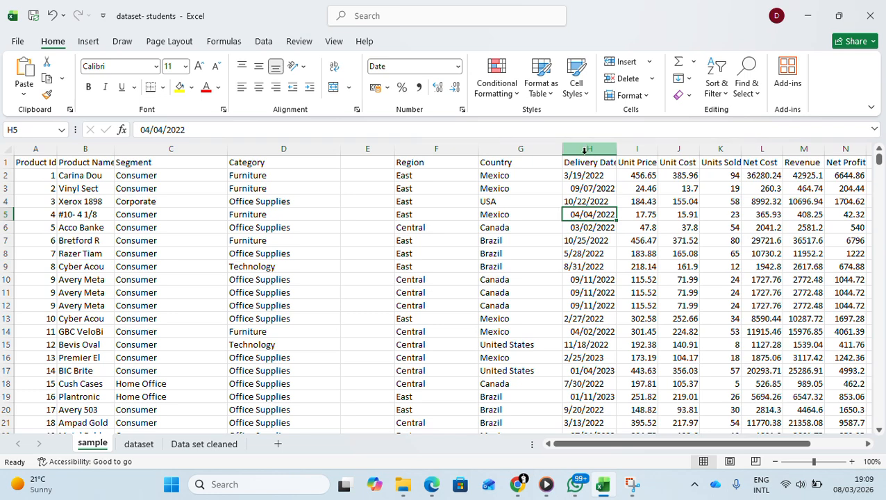
- Format the Delivery Date column as Short Date, and switch its date display to year-month-day, as in 2022-07-09
left_click(585, 149)
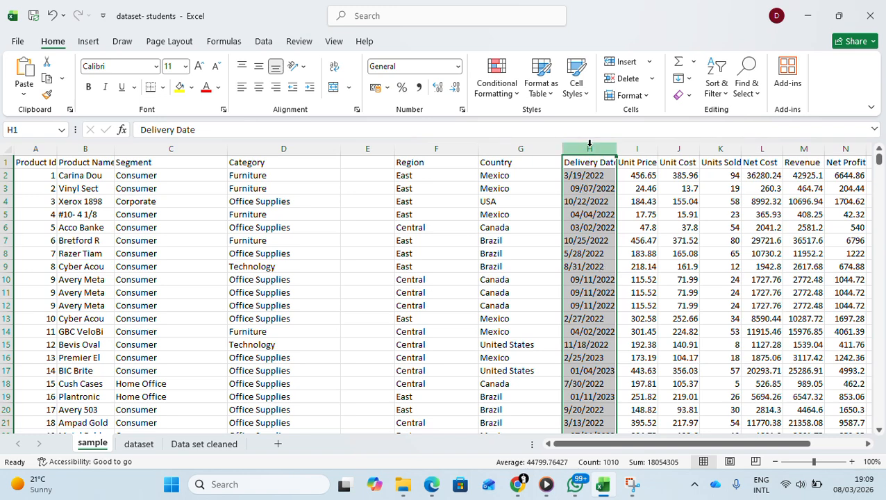
left_click(457, 68)
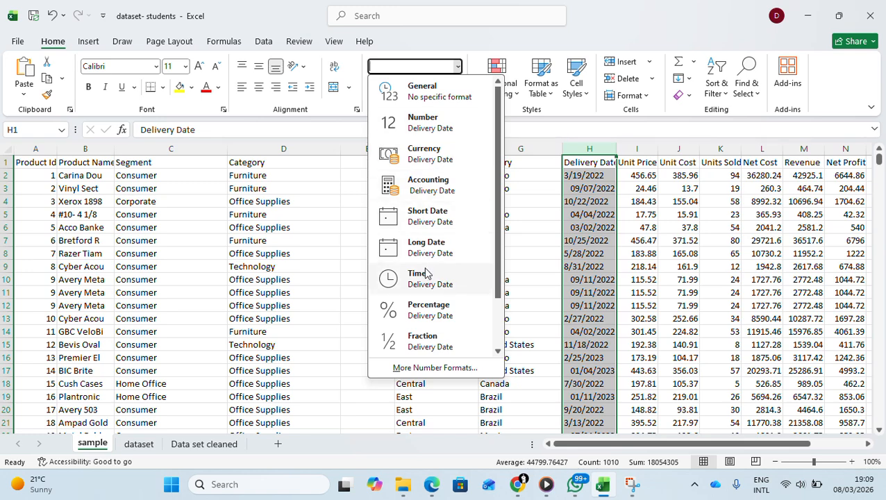
left_click(432, 219)
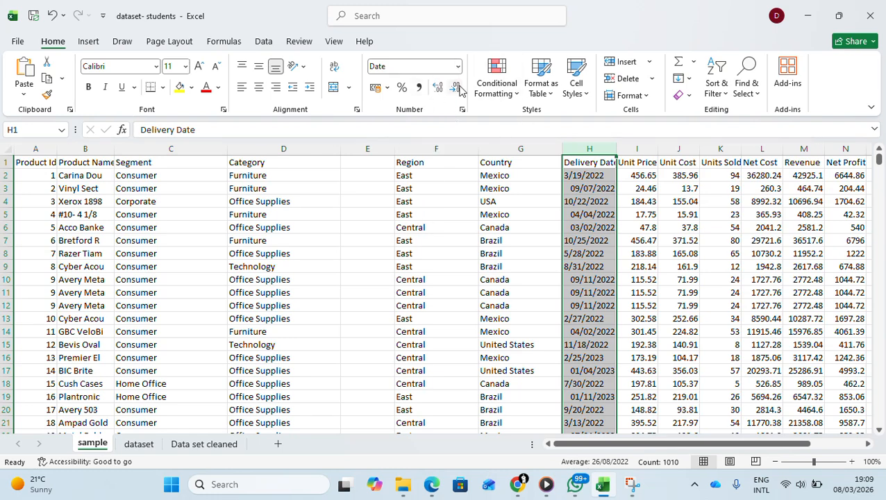
left_click(461, 111)
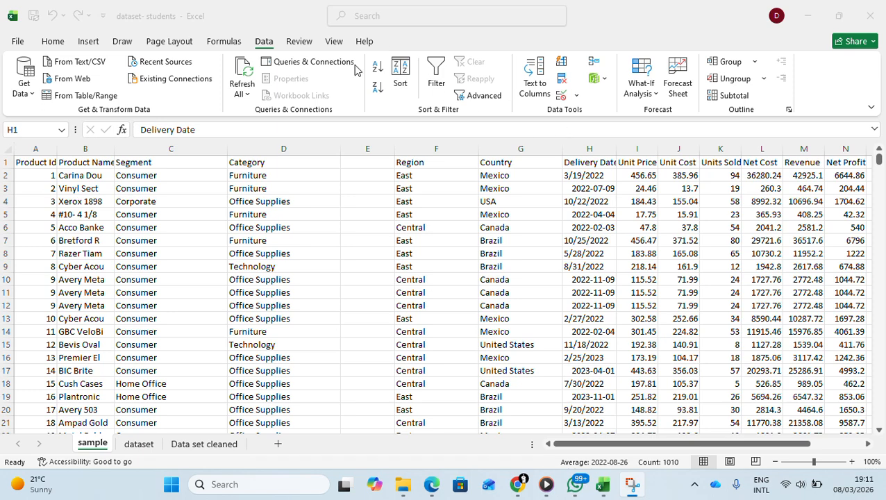
- Convert the Delivery Date column's text entries to real dates with Text to Columns, using Delimited, Tab and the MDY date format
left_click(265, 45)
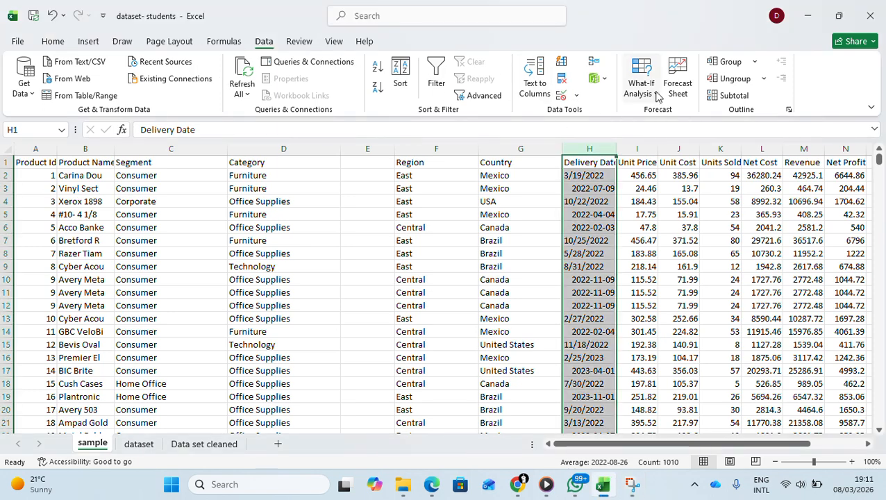
left_click(542, 88)
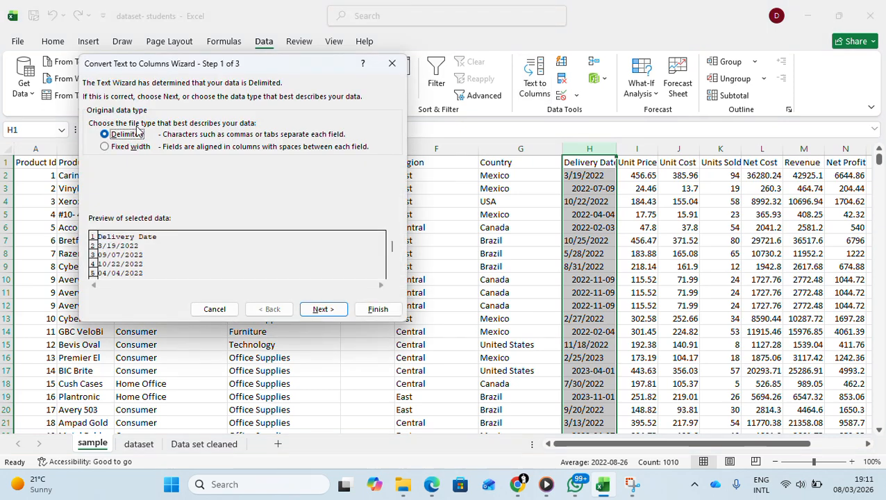
left_click(330, 310)
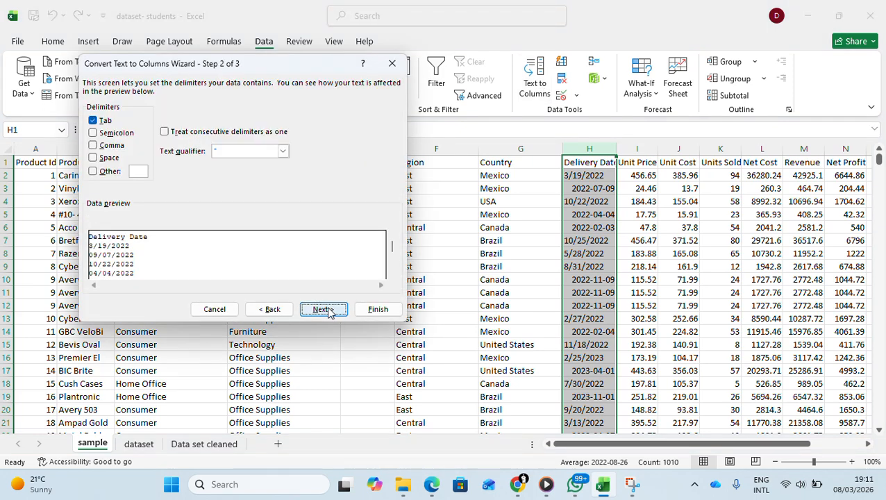
left_click(327, 311)
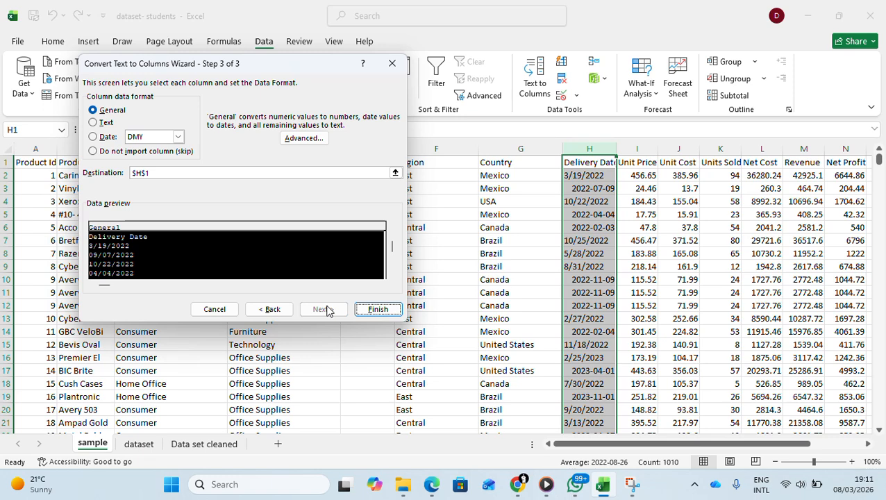
left_click(280, 310)
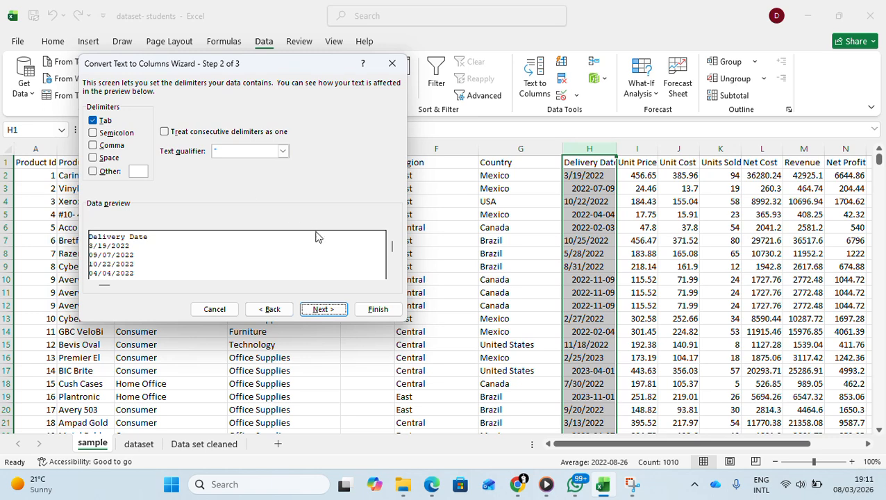
left_click(323, 310)
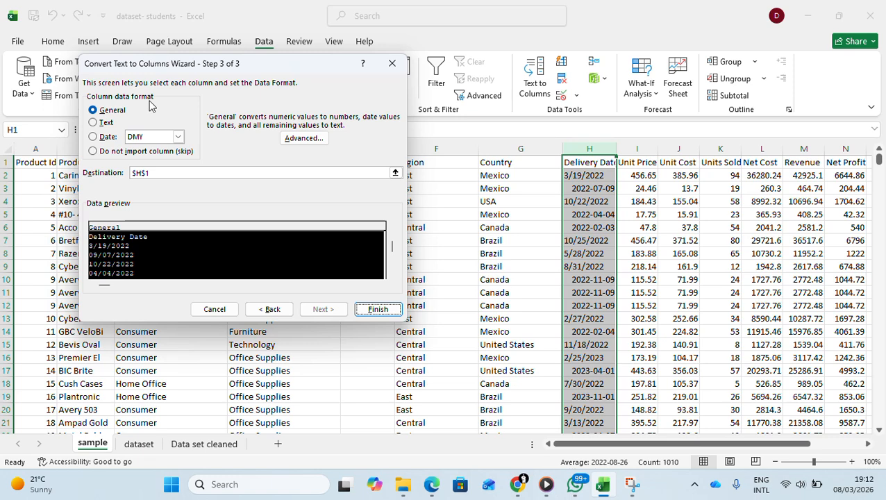
left_click(94, 136)
left_click(180, 138)
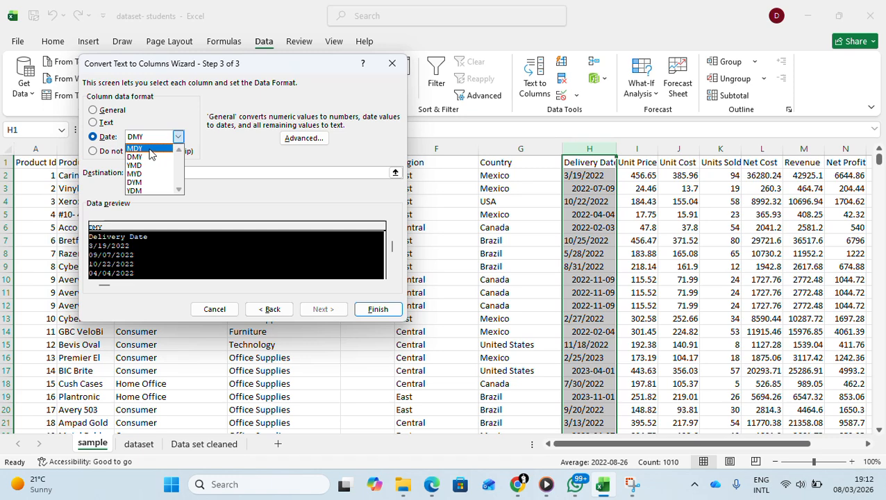
left_click(151, 150)
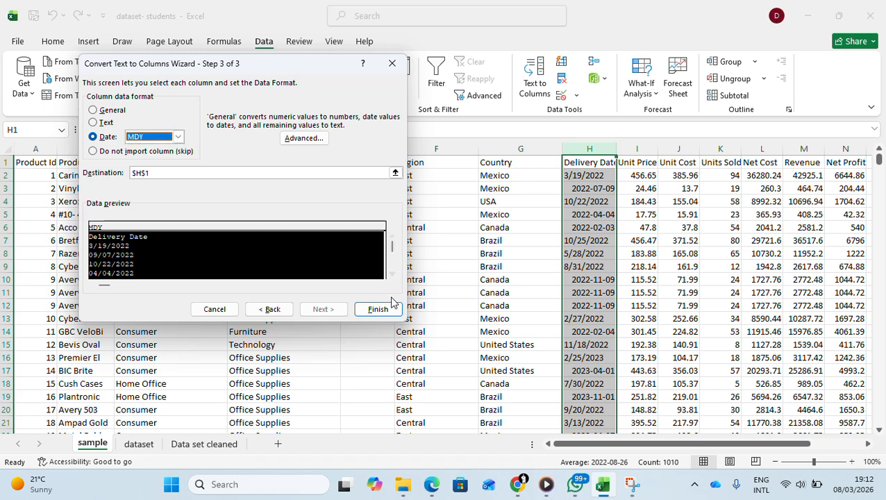
left_click(390, 310)
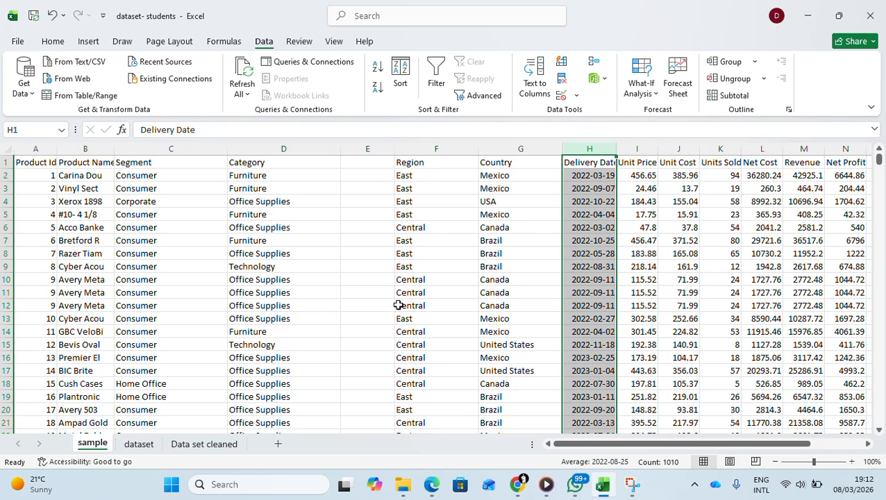
- Check several converted entries in the Delivery Date column for a consistent date format
scroll(601, 254, "down", 1)
scroll(601, 253, "up", 1)
left_click(591, 241)
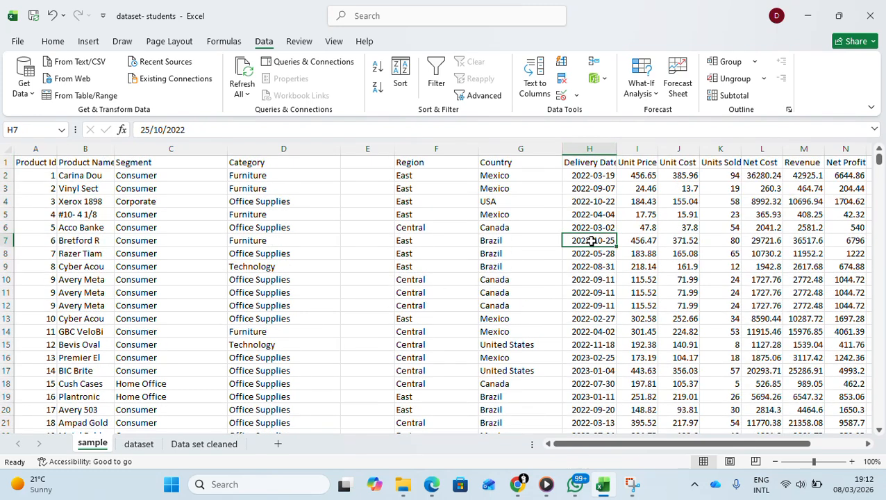
left_click(593, 188)
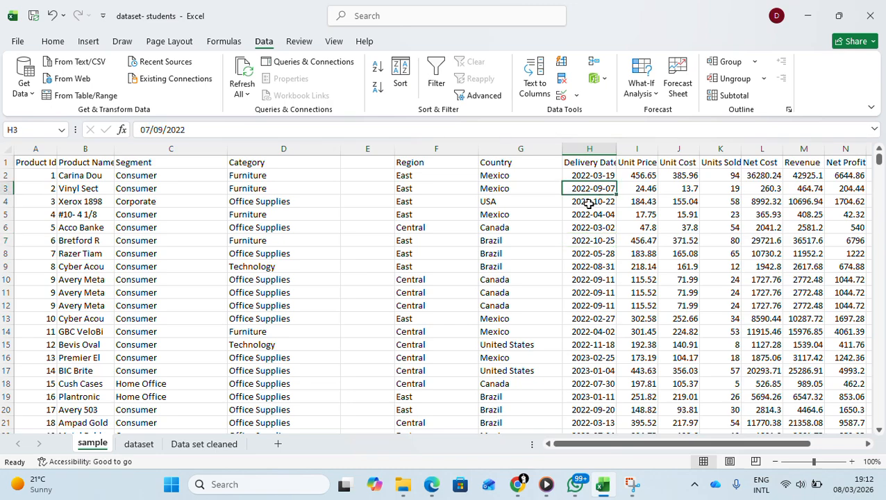
left_click(588, 203)
scroll(593, 283, "down", 2)
scroll(592, 285, "up", 2)
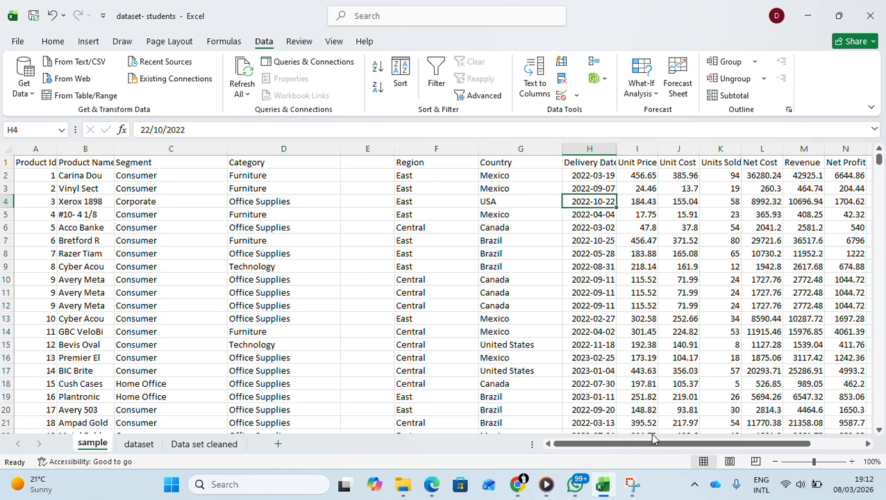
- Convert the Unit Price column to Text format with Text to Columns, keeping Delimited, Tab and destination $I$1
left_click_drag(642, 443, 697, 444)
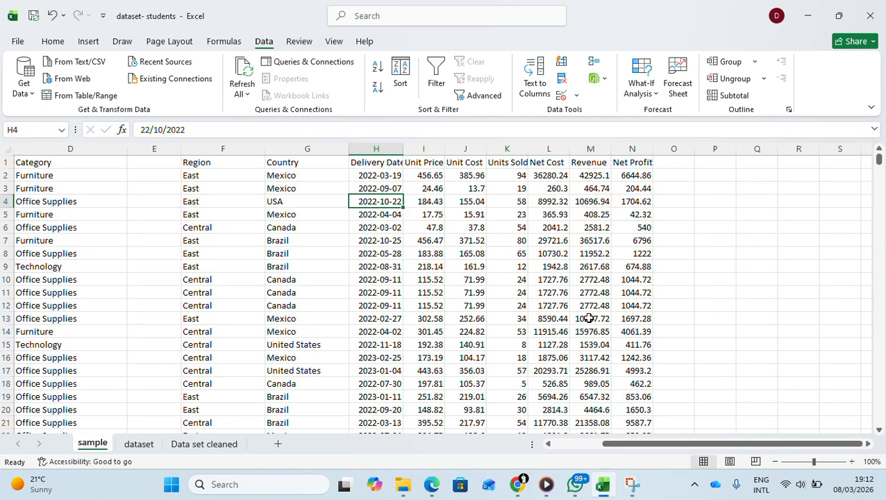
left_click(424, 150)
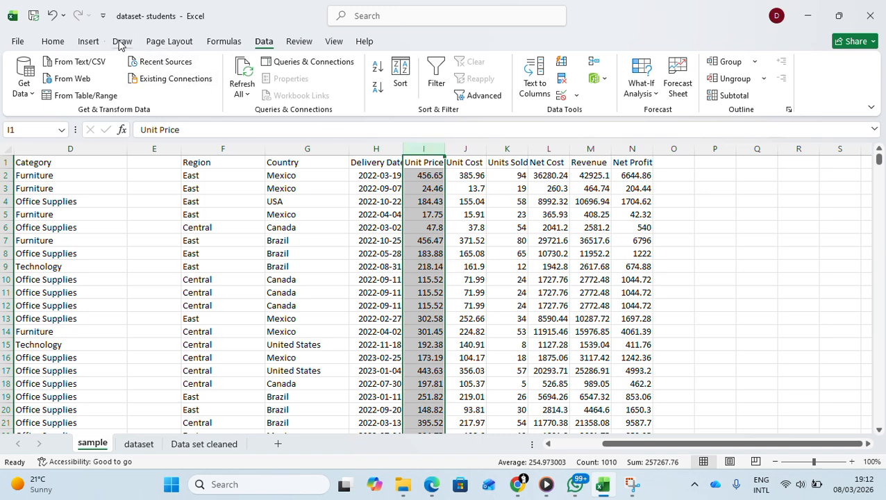
left_click(52, 41)
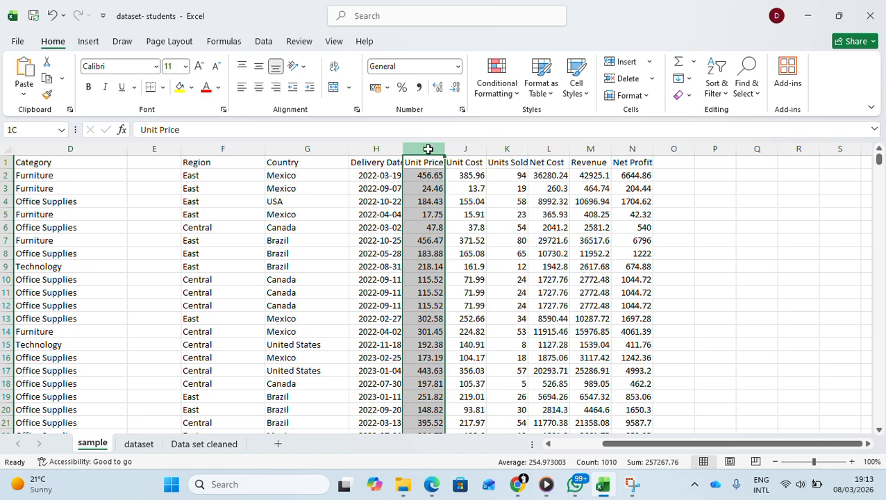
left_click(460, 237)
left_click(423, 225)
left_click(433, 144)
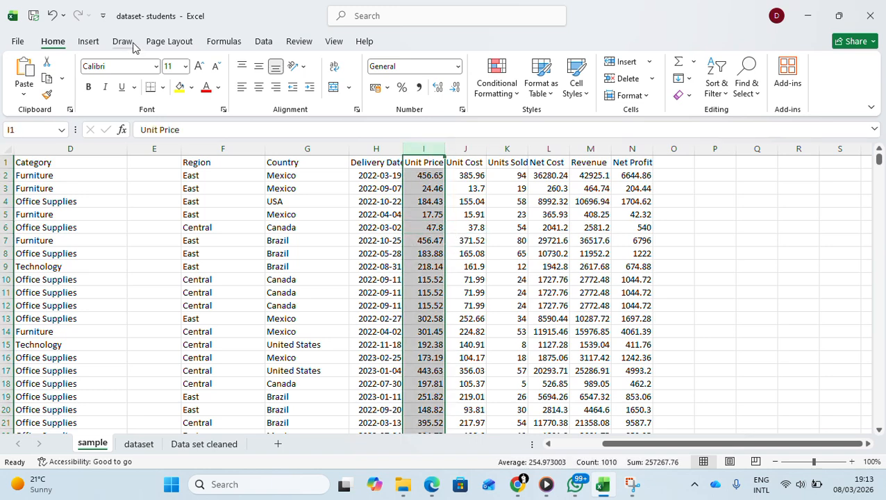
left_click(264, 41)
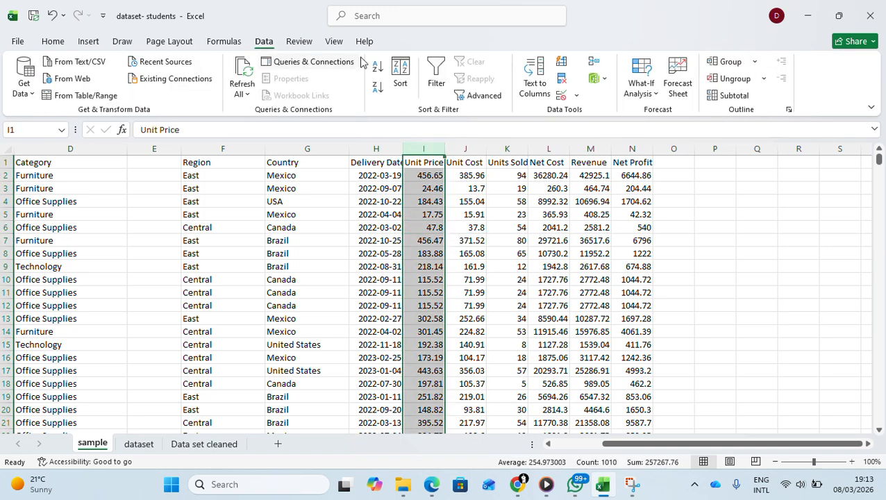
left_click(539, 84)
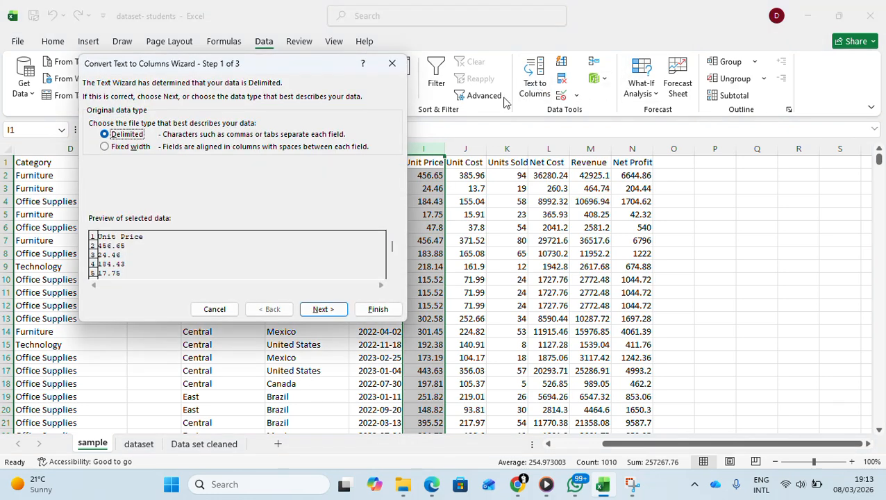
left_click(324, 308)
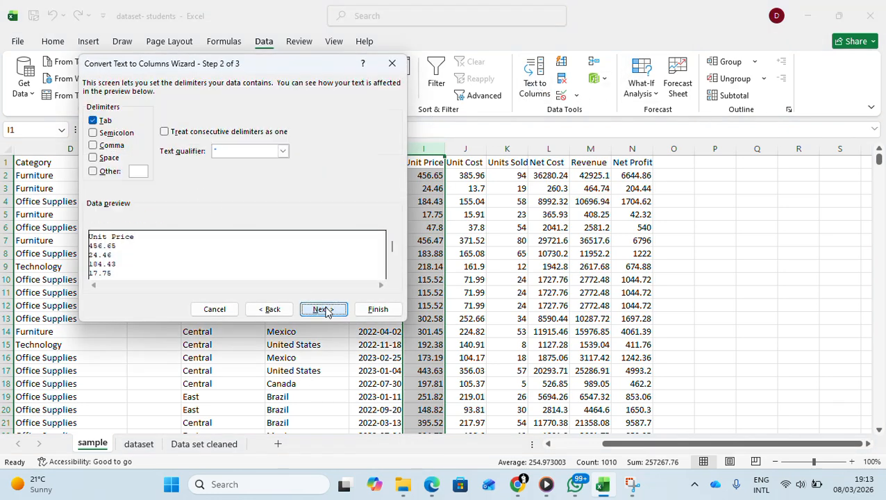
left_click(324, 309)
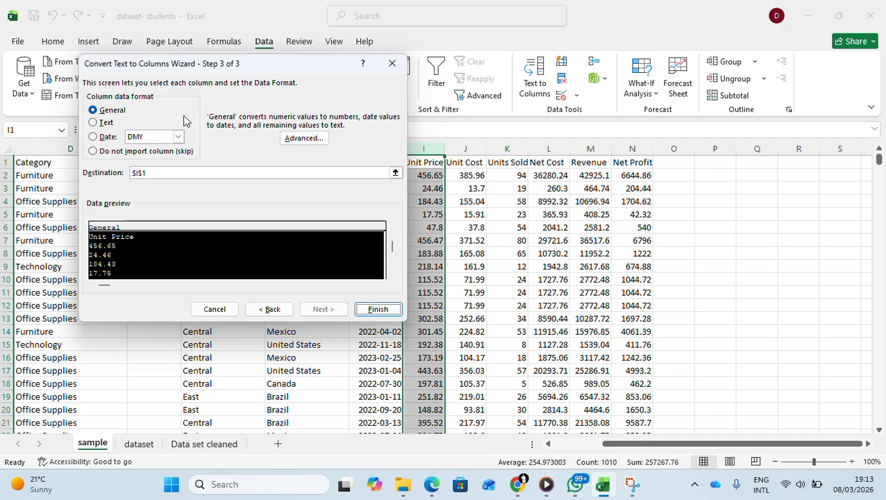
left_click(93, 125)
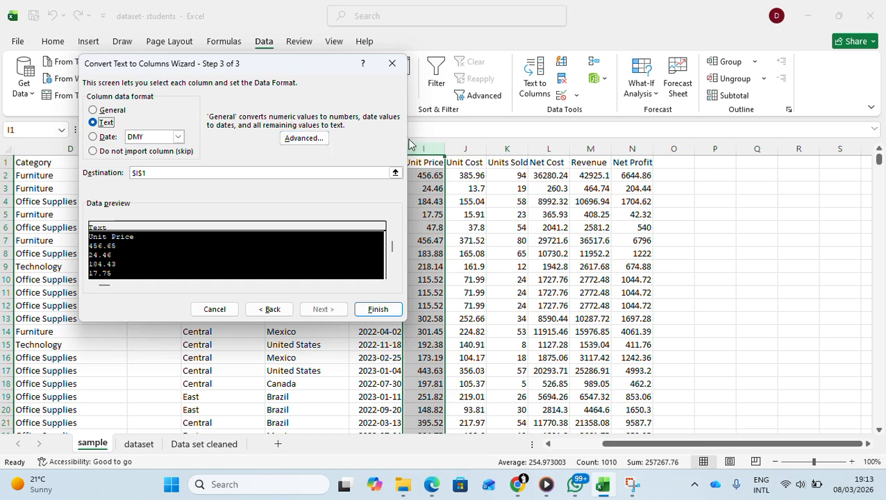
left_click(388, 312)
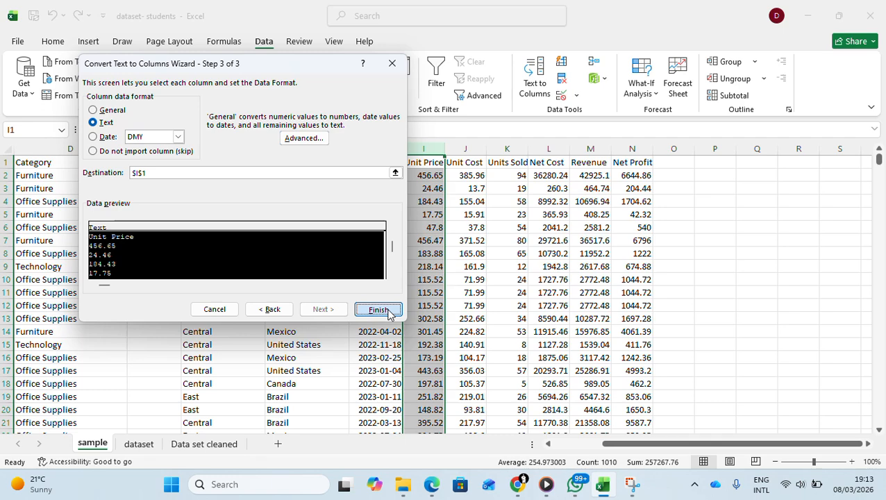